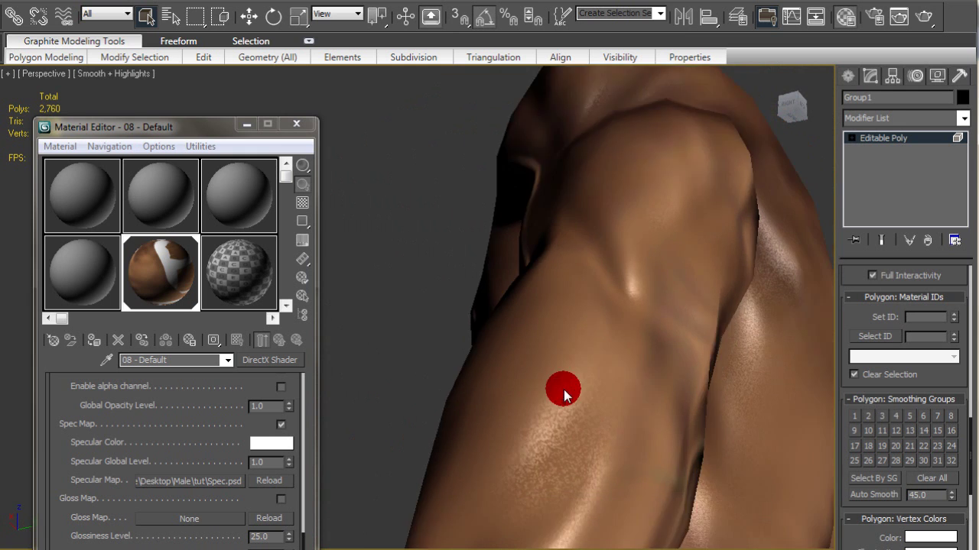
In Photoshop, duplicate the background layer of norris_normals.TGA and smudge out the thin red seam line beside the armpit gap.
left_click_drag(552, 370, 467, 353)
left_click_drag(527, 356, 469, 297)
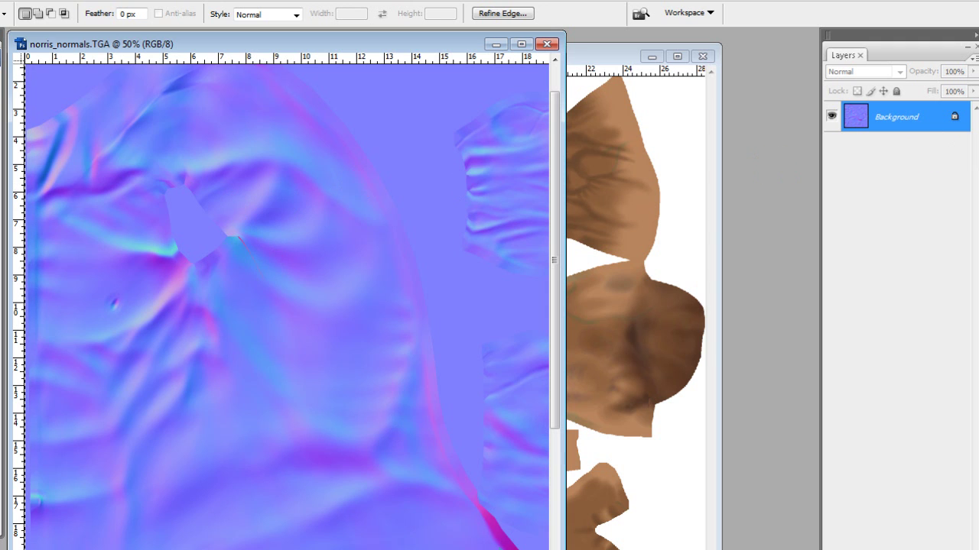
key("ctrl+plus")
key("ctrl+plus")
key("ctrl+plus")
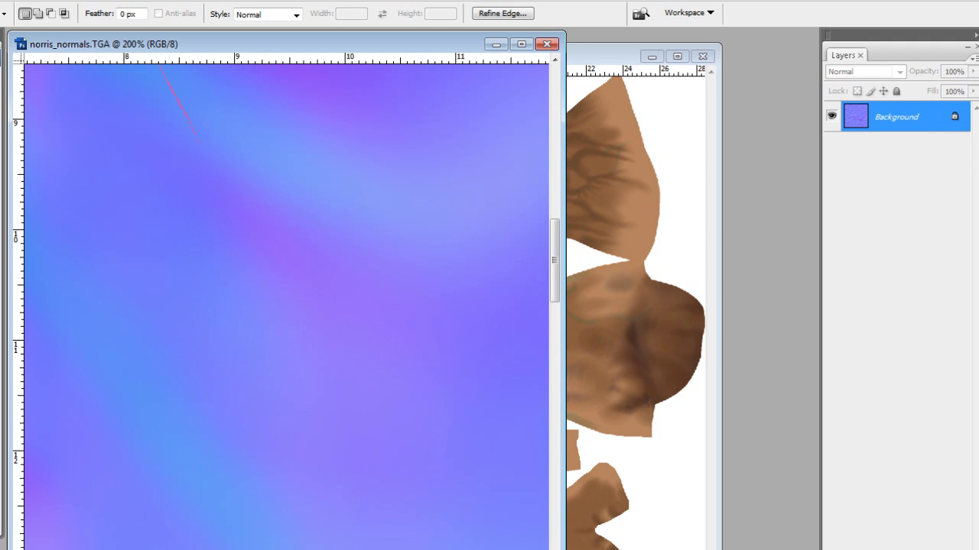
scroll(286, 301, "up", 5)
scroll(286, 301, "left", 3)
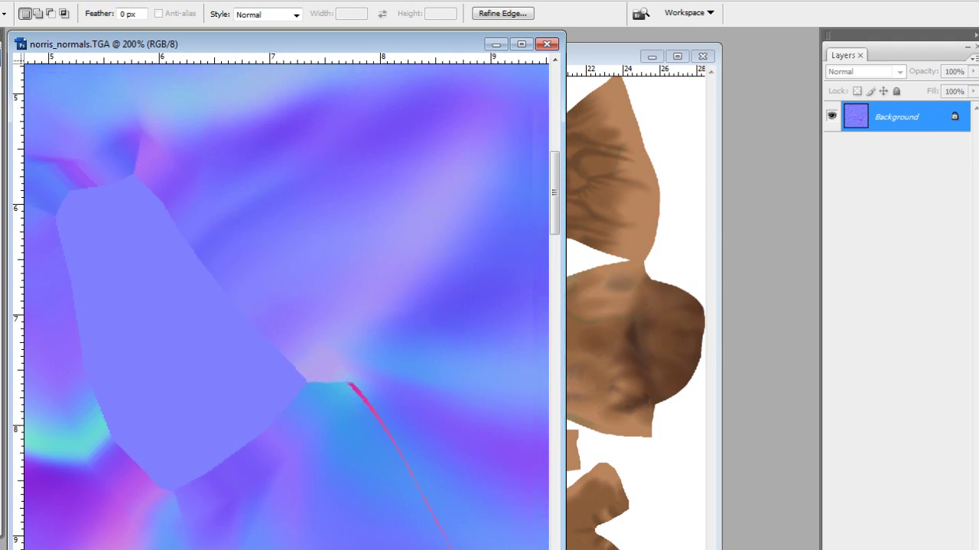
scroll(286, 306, "down", 1)
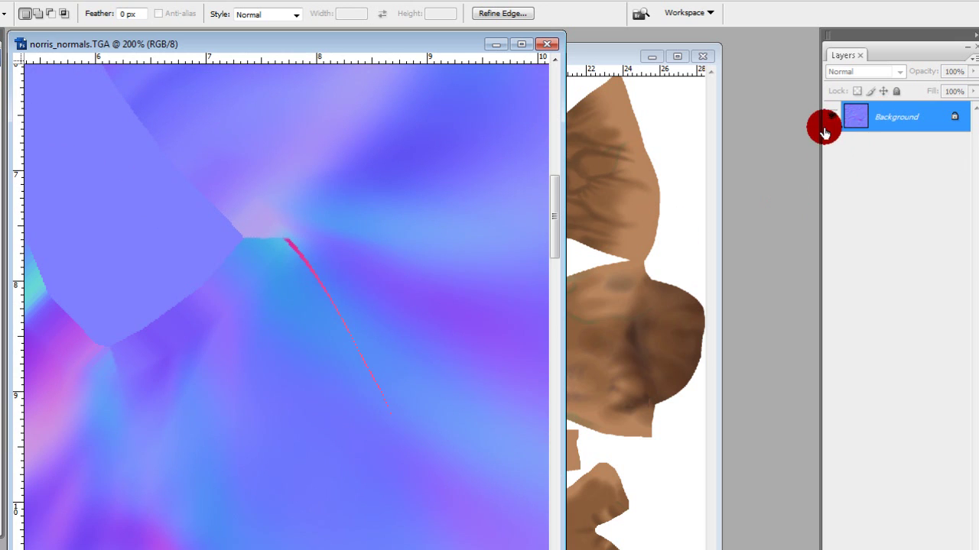
key("ctrl+j")
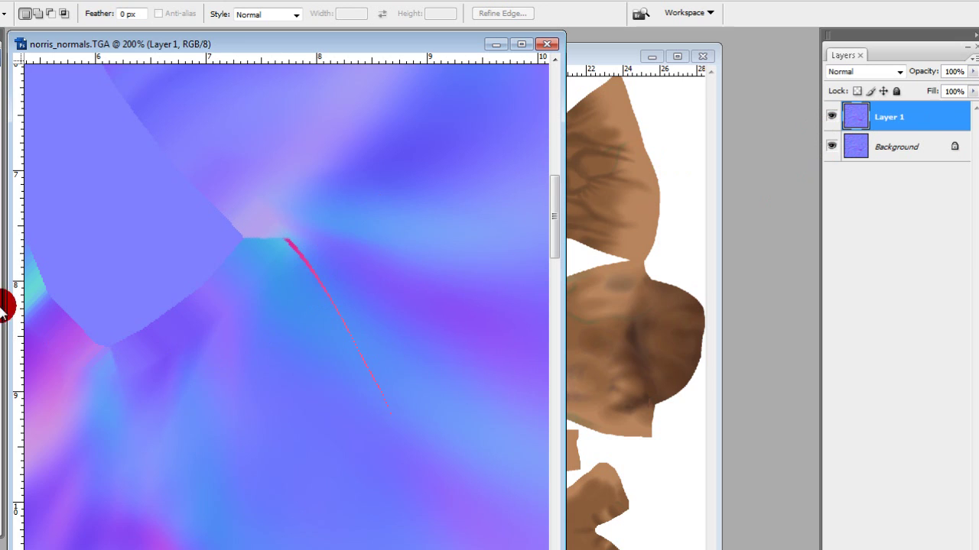
key("r")
mouse_move(286, 238)
left_mouse_down()
mouse_move(367, 364)
mouse_move(288, 240)
mouse_move(331, 293)
mouse_move(390, 413)
mouse_move(346, 359)
mouse_move(387, 424)
mouse_move(389, 409)
mouse_move(347, 356)
mouse_move(368, 357)
mouse_move(311, 290)
mouse_move(367, 379)
mouse_move(328, 349)
mouse_move(330, 362)
mouse_move(368, 381)
mouse_move(328, 344)
mouse_move(356, 348)
mouse_move(300, 258)
mouse_move(339, 305)
mouse_move(287, 249)
mouse_move(343, 270)
mouse_move(268, 237)
mouse_move(320, 273)
mouse_move(261, 247)
mouse_move(313, 272)
mouse_move(312, 262)
mouse_move(280, 241)
mouse_move(293, 274)
mouse_move(345, 315)
mouse_move(356, 336)
mouse_move(314, 277)
mouse_move(365, 347)
mouse_move(291, 273)
mouse_move(353, 322)
mouse_move(282, 240)
mouse_move(324, 283)
mouse_move(312, 247)
mouse_move(284, 234)
left_mouse_up()
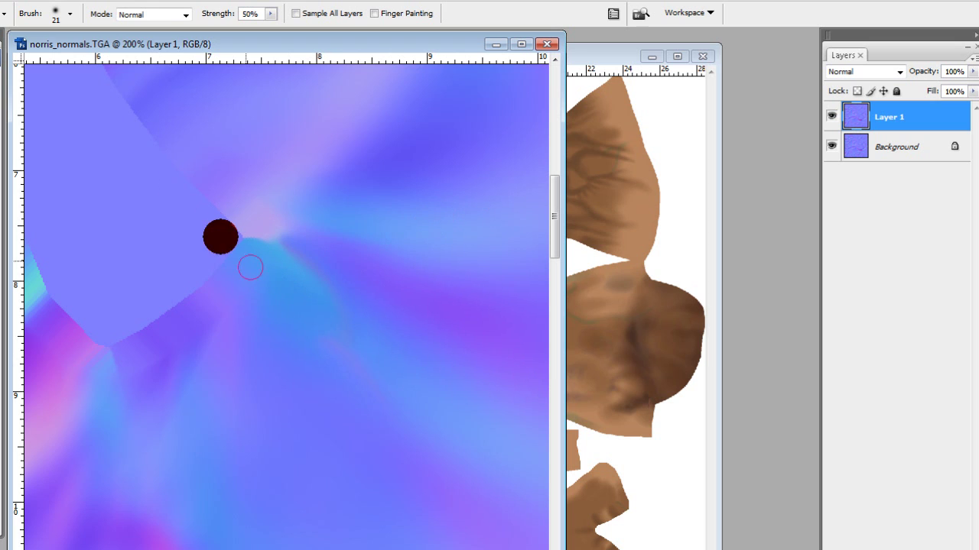
Save the retouched normal map in the tut folder as a Photoshop file named Norm.
key("ctrl+shift+s")
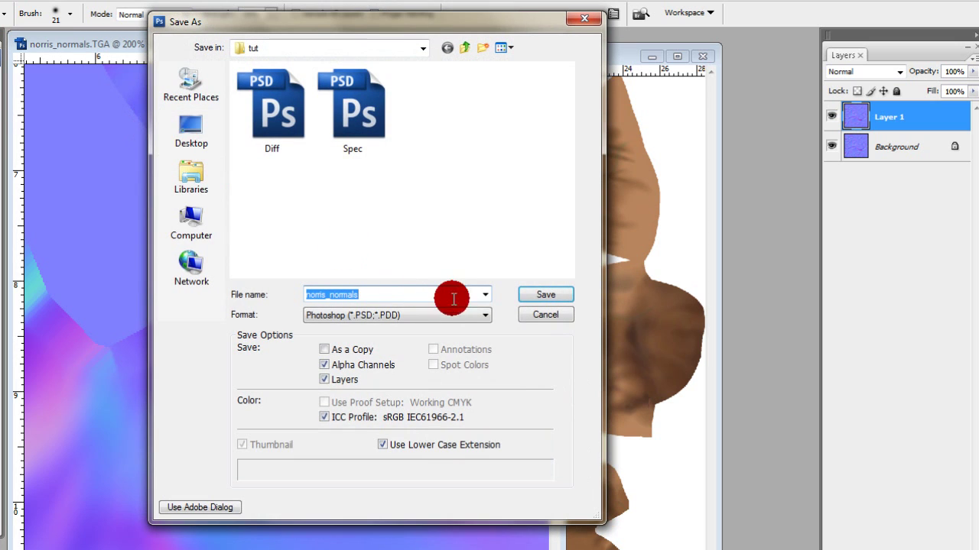
left_click(479, 315)
left_click(459, 296)
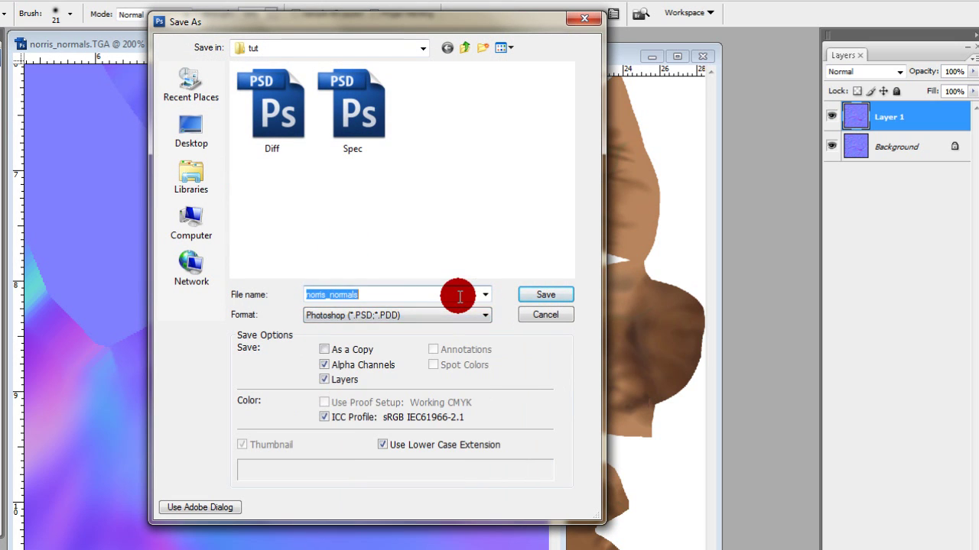
type("Norm")
key("Return")
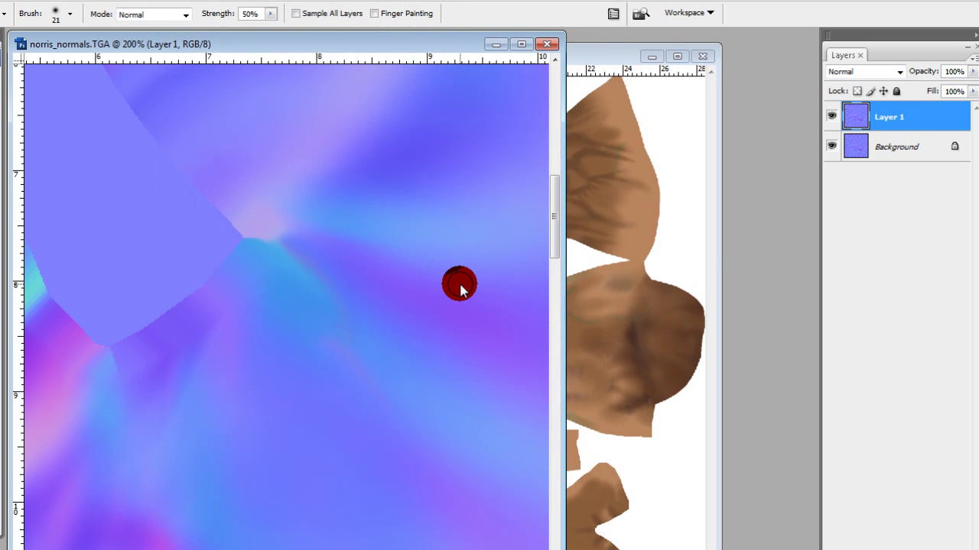
Switch to 3ds Max and load Norm.psd with collapsed layers as the normal map of material 08 - Default.
left_click(745, 178)
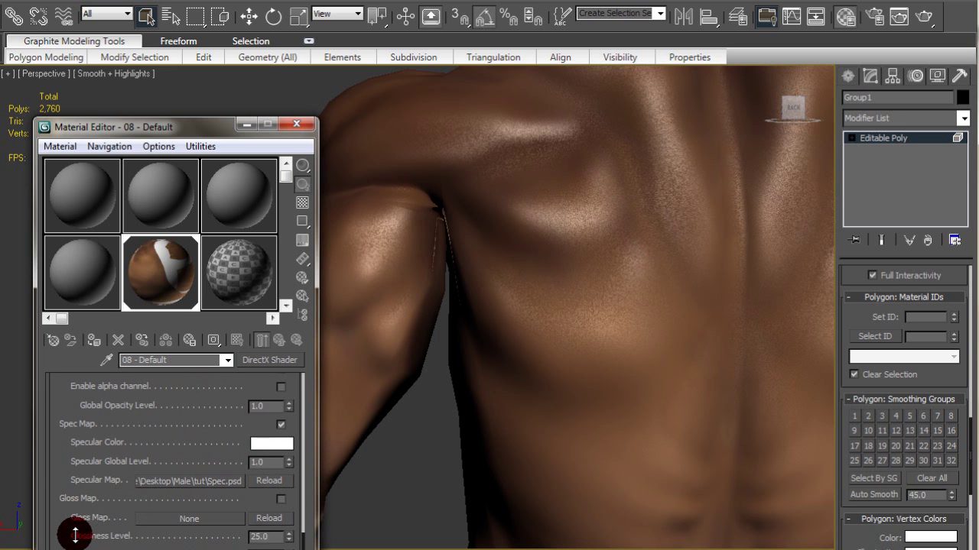
scroll(81, 489, "down", 3)
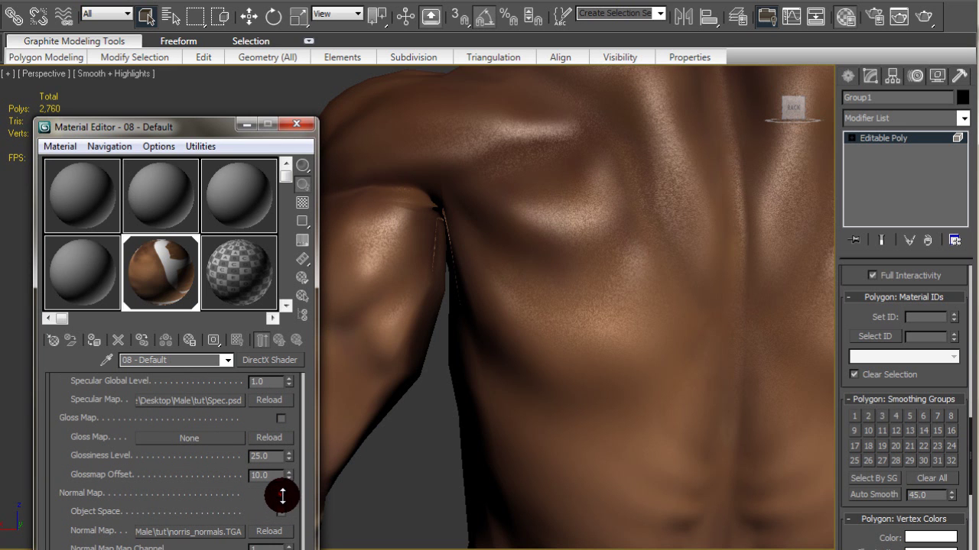
left_click(190, 531)
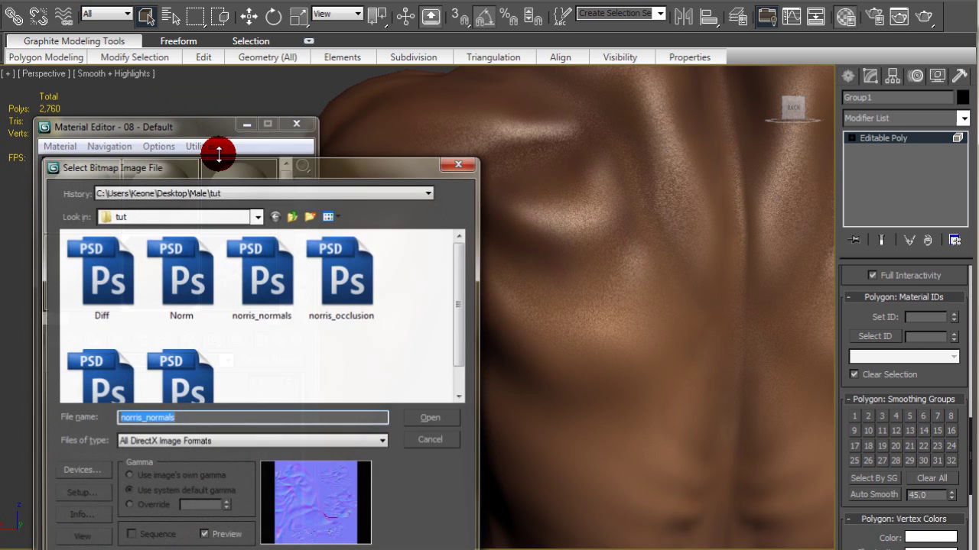
double_click(195, 279)
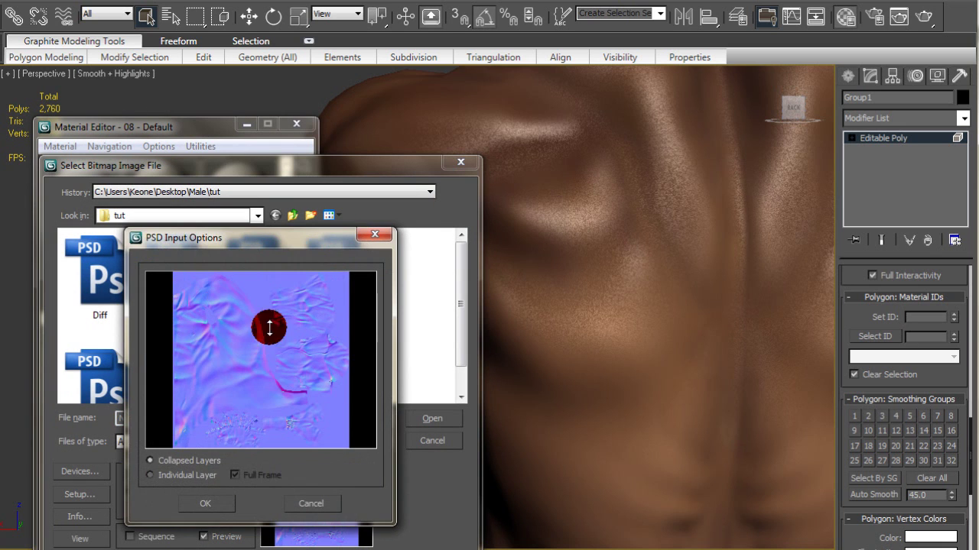
left_click(211, 505)
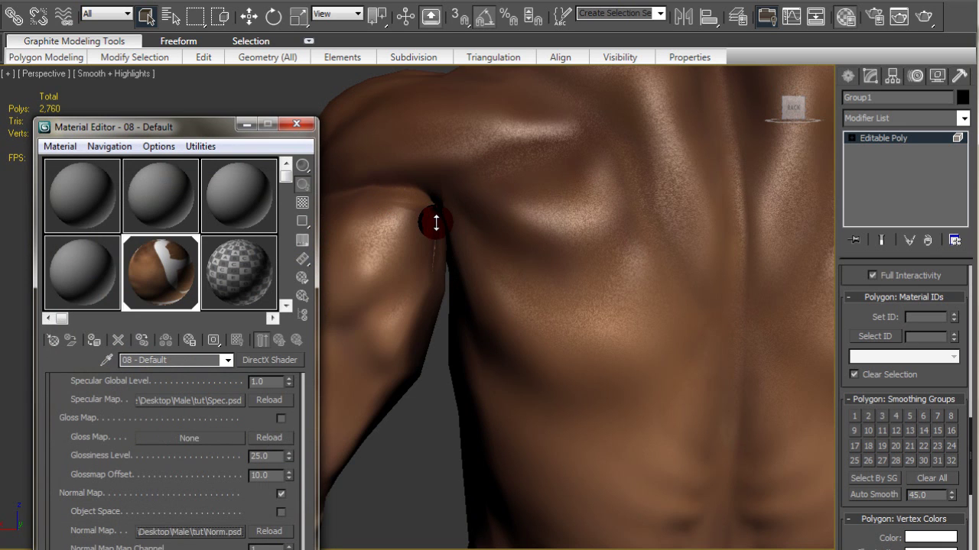
left_click_drag(461, 208, 392, 211)
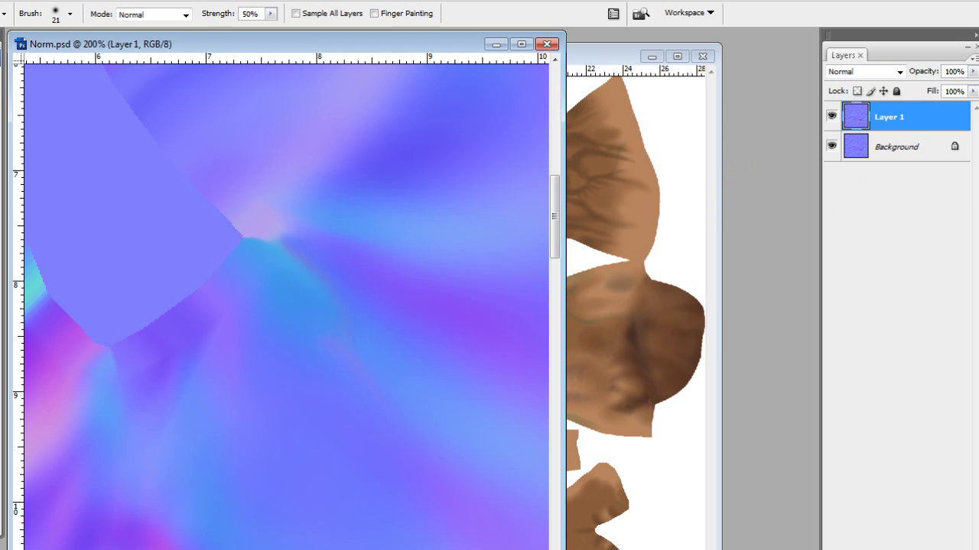
Back in Photoshop, smudge out the dark purple seam lines on Norm.psd's upper arm piece, and inspect the arm on the 3ds Max model.
scroll(286, 306, "right", 15)
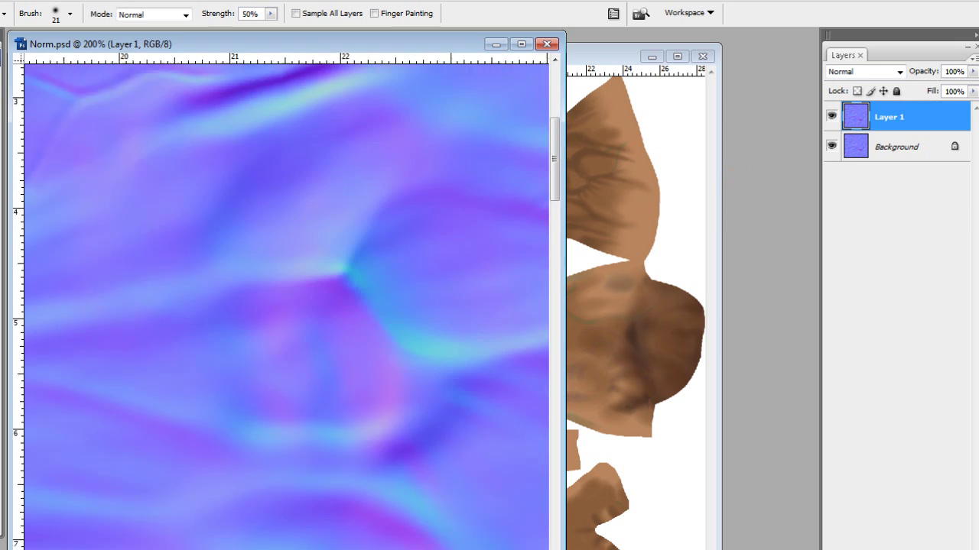
scroll(286, 306, "right", 6)
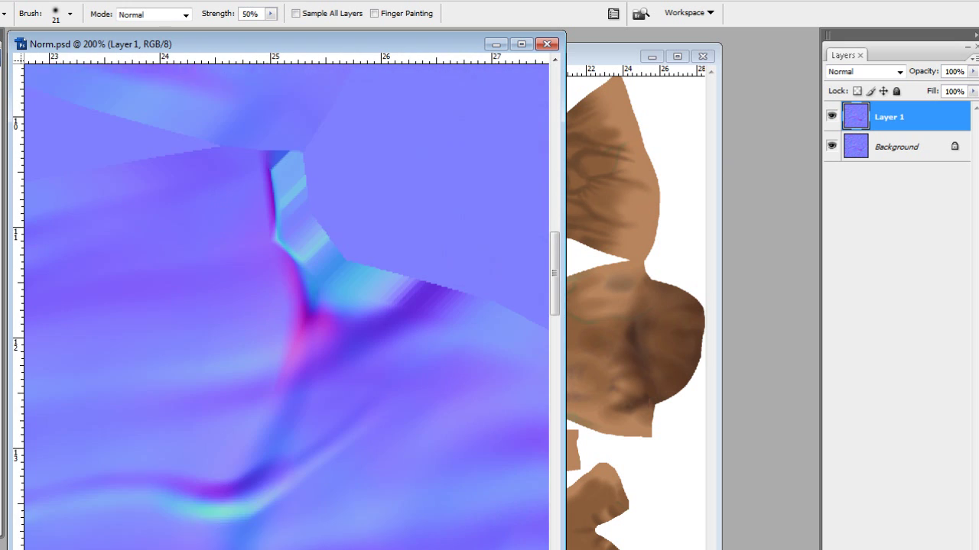
scroll(287, 306, "down", 3)
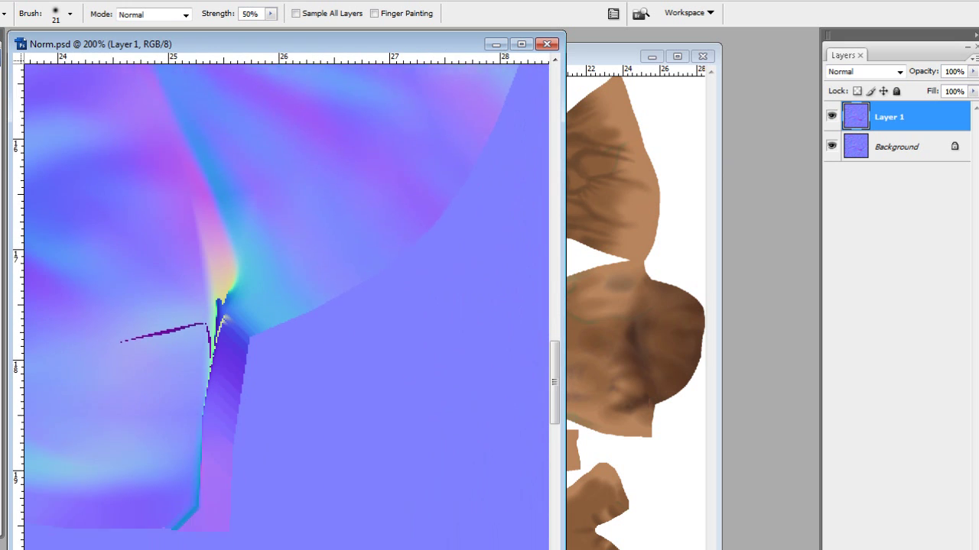
scroll(287, 305, "left", 4)
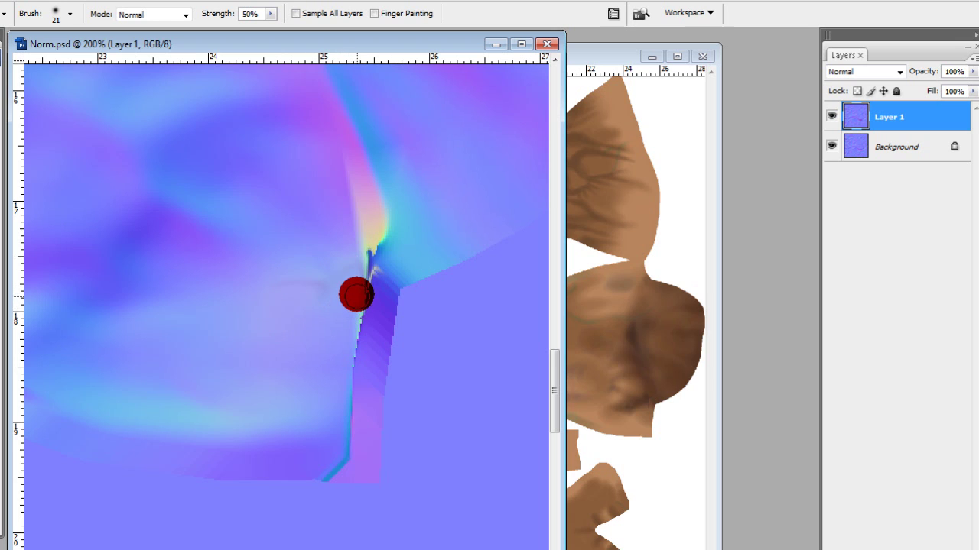
mouse_move(364, 266)
left_mouse_down()
mouse_move(316, 298)
mouse_move(302, 288)
mouse_move(305, 324)
mouse_move(322, 281)
mouse_move(271, 290)
mouse_move(329, 296)
mouse_move(308, 272)
mouse_move(301, 281)
mouse_move(360, 255)
mouse_move(355, 283)
mouse_move(291, 305)
mouse_move(326, 286)
mouse_move(286, 296)
mouse_move(350, 273)
mouse_move(346, 311)
mouse_move(354, 286)
mouse_move(278, 300)
mouse_move(357, 276)
mouse_move(341, 318)
mouse_move(315, 289)
mouse_move(257, 295)
left_mouse_up()
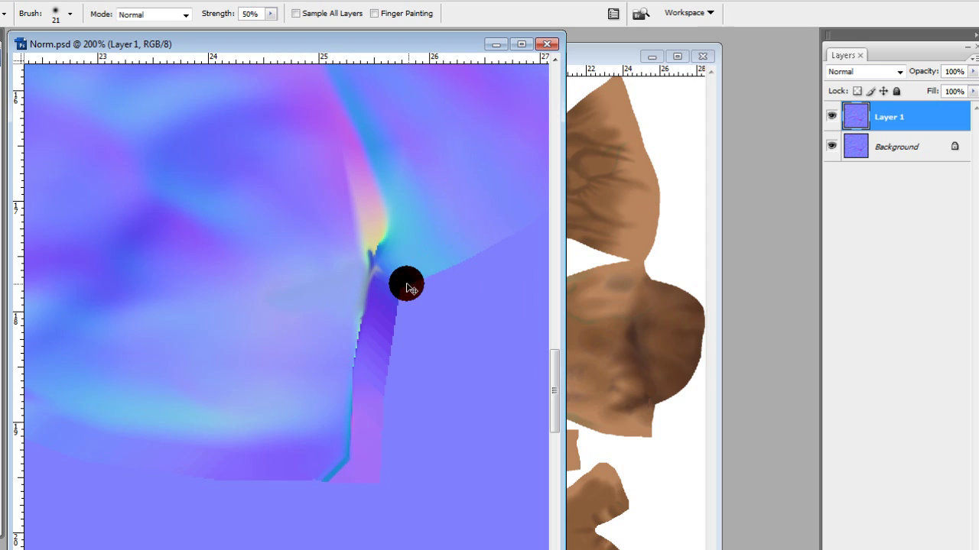
left_click_drag(371, 282, 321, 392)
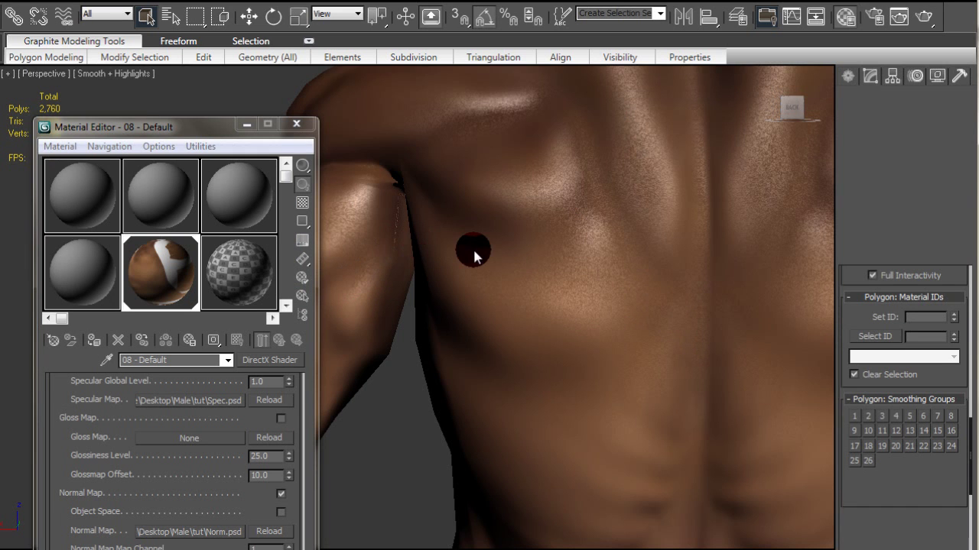
left_click_drag(473, 247, 532, 316)
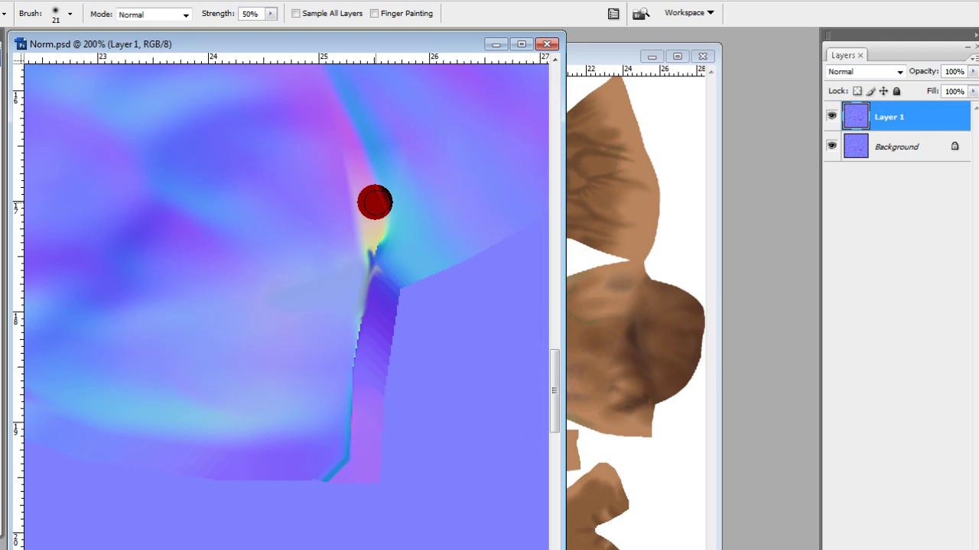
In Photoshop, minimise the Norm.psd document and open norris_occlusion from the tut folder.
left_click_drag(373, 200, 338, 524)
left_click_drag(330, 466, 572, 371)
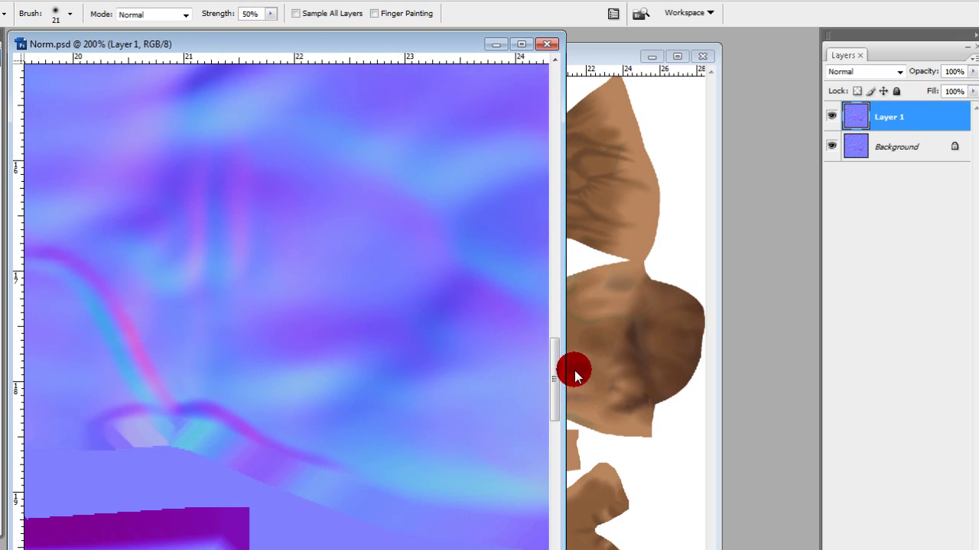
left_click_drag(382, 344, 241, 59)
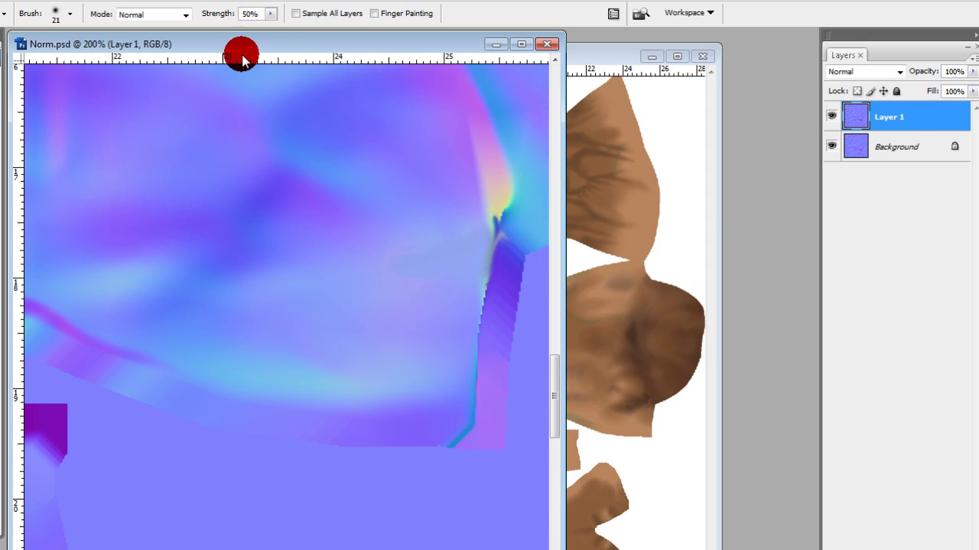
left_click(496, 43)
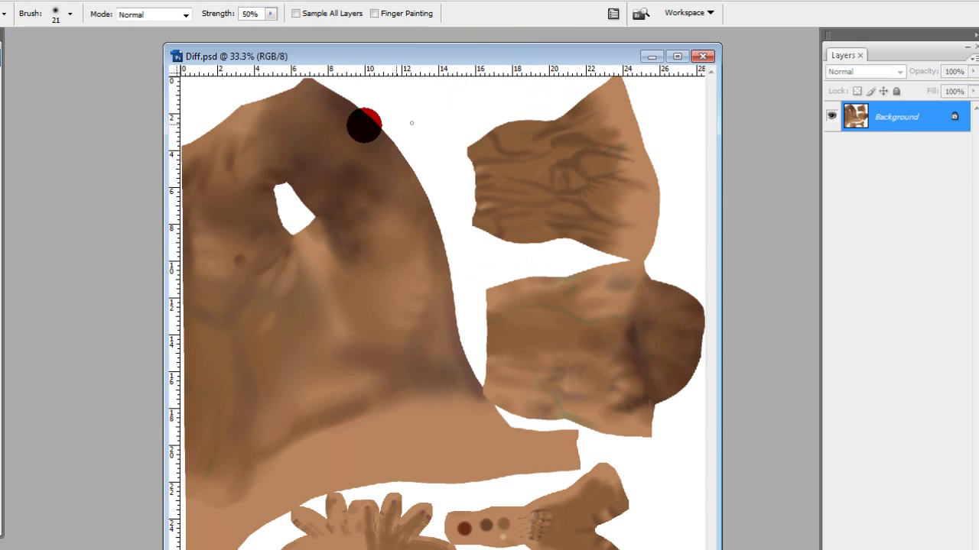
left_click_drag(267, 54, 217, 53)
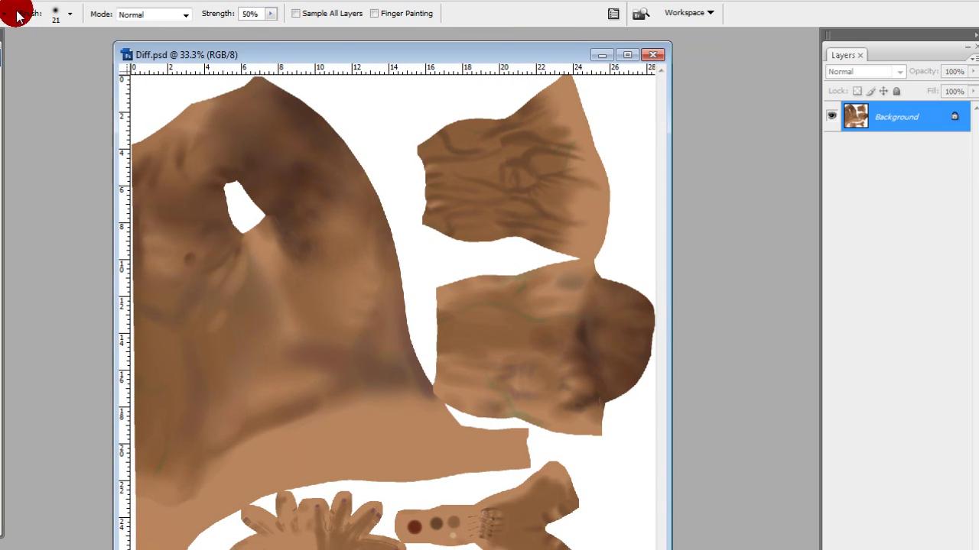
left_click(10, 11)
left_click(11, 24)
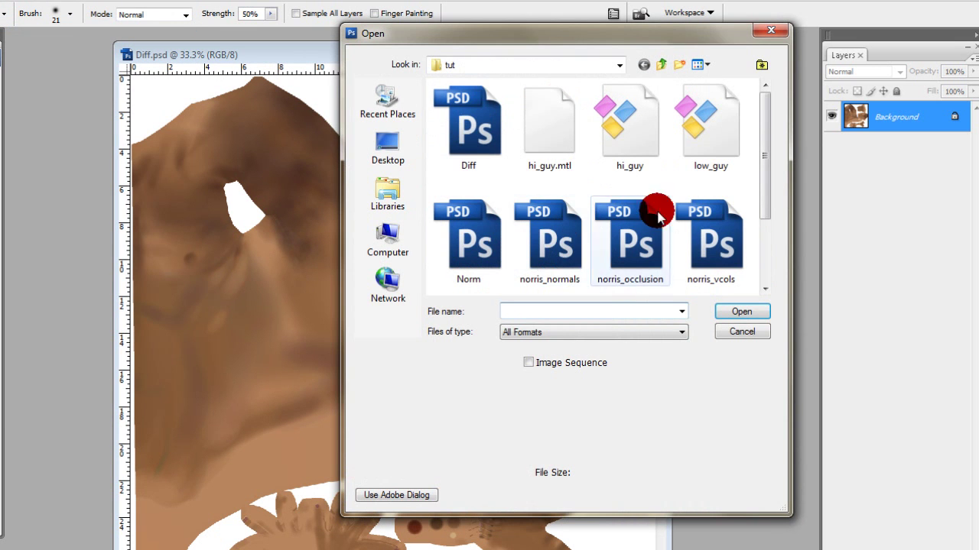
left_click(645, 247)
left_click(745, 312)
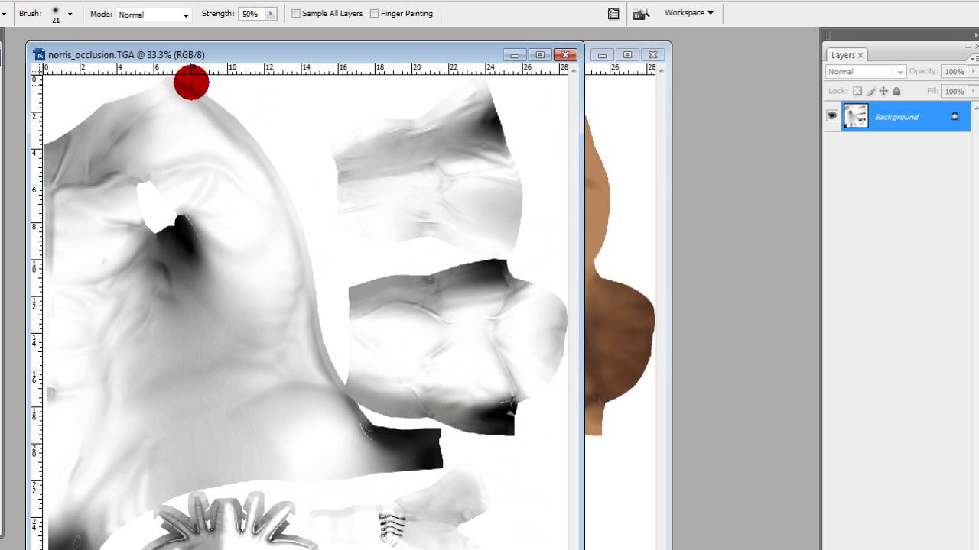
Copy the whole occlusion image into Diff.psd as a new layer with Multiply blending, and close the occlusion document.
left_click_drag(204, 56, 436, 77)
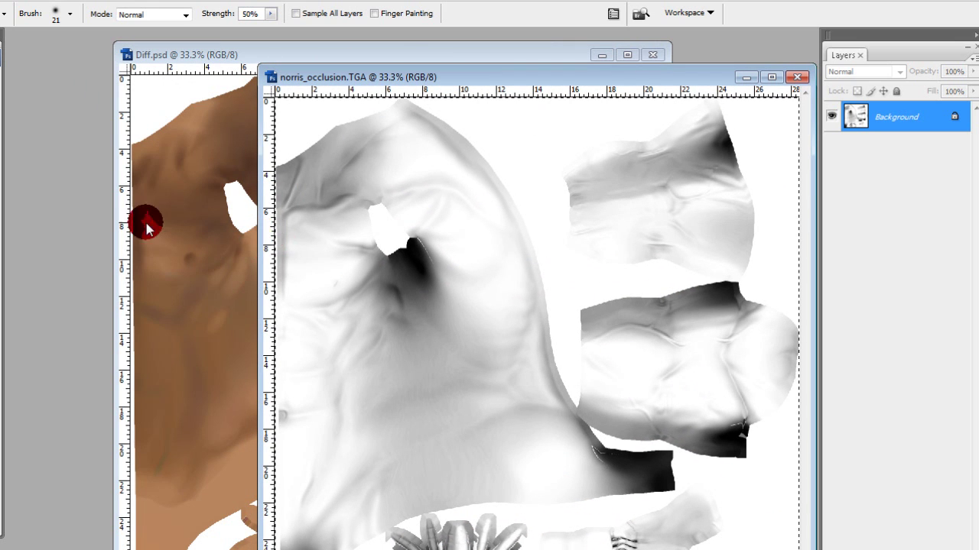
left_click(222, 54)
key("ctrl+v")
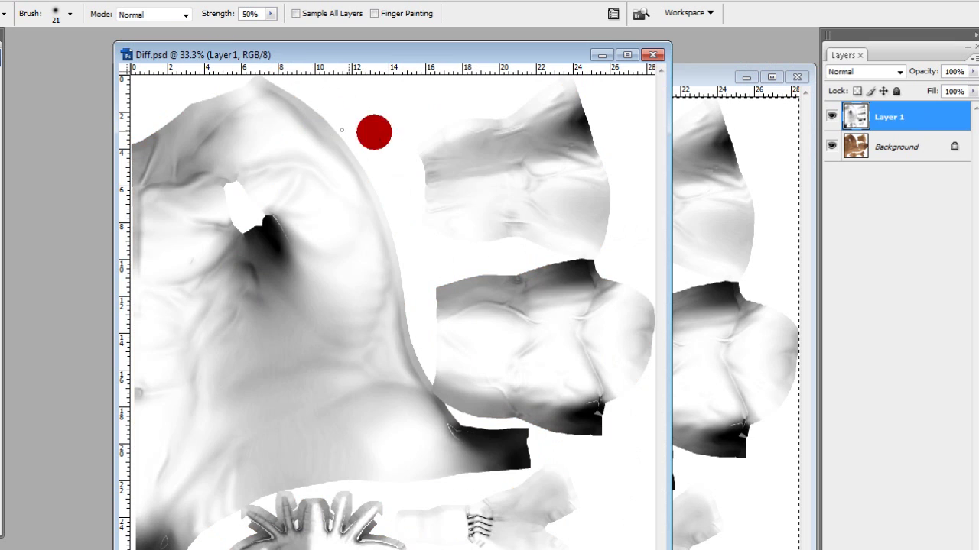
left_click(896, 71)
left_click(839, 135)
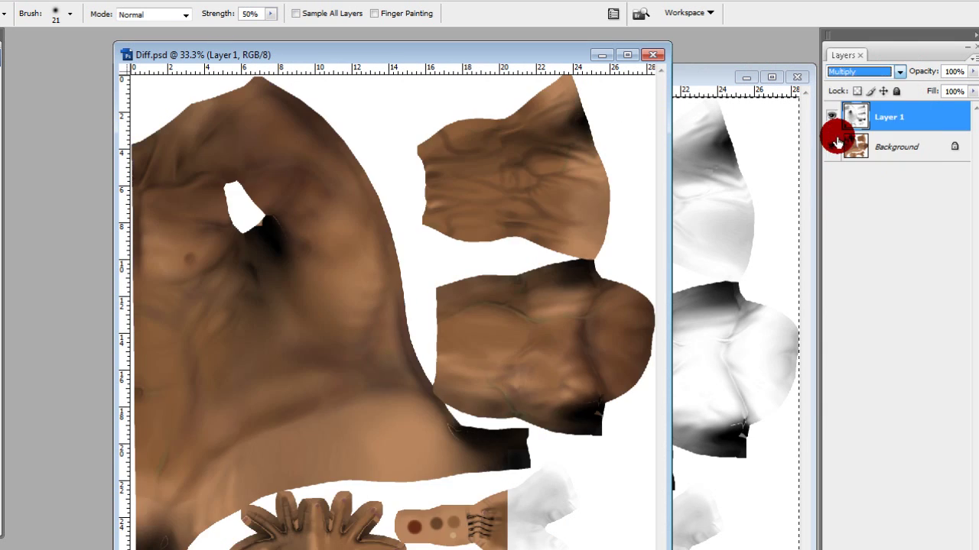
key("ctrl+plus")
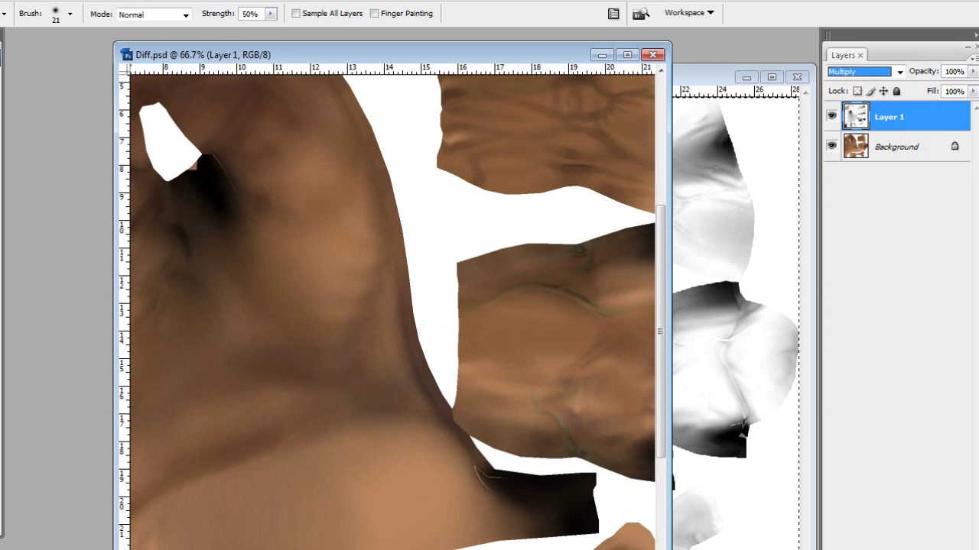
left_click(797, 76)
Smudge the dark occlusion shading near the base of the torso piece on Diff.psd's Layer 1.
scroll(392, 306, "up", 3)
scroll(392, 306, "left", 5)
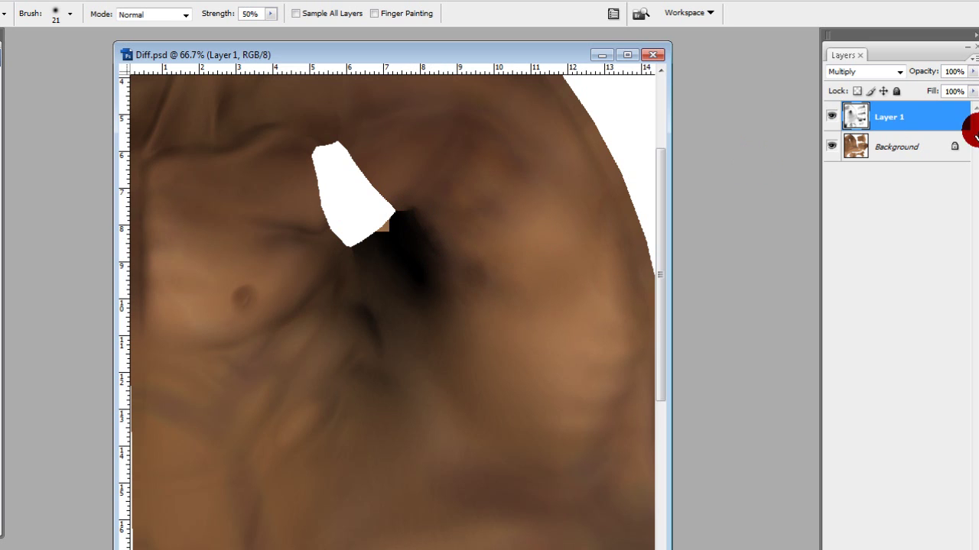
scroll(197, 486, "down", 5)
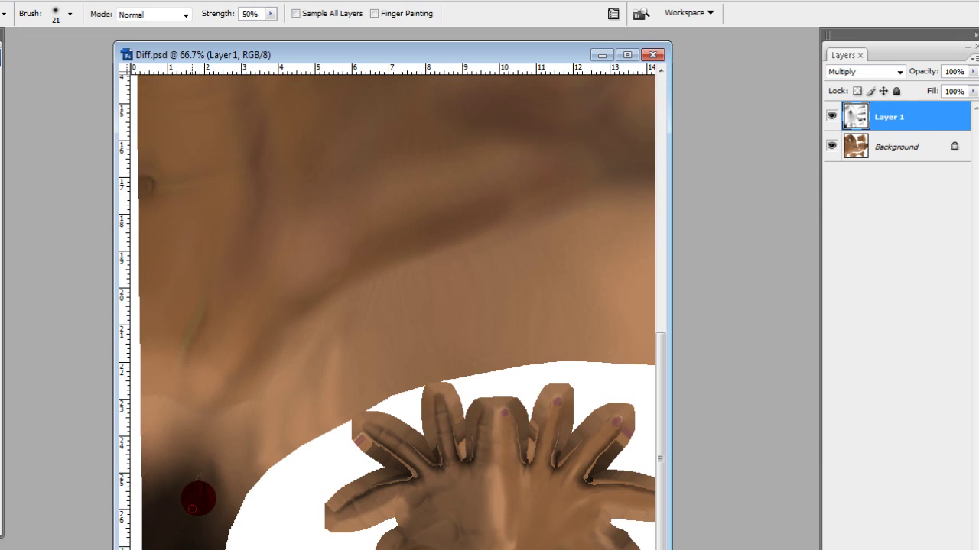
mouse_move(201, 488)
left_mouse_down()
mouse_move(191, 484)
mouse_move(186, 498)
mouse_move(197, 503)
left_mouse_up()
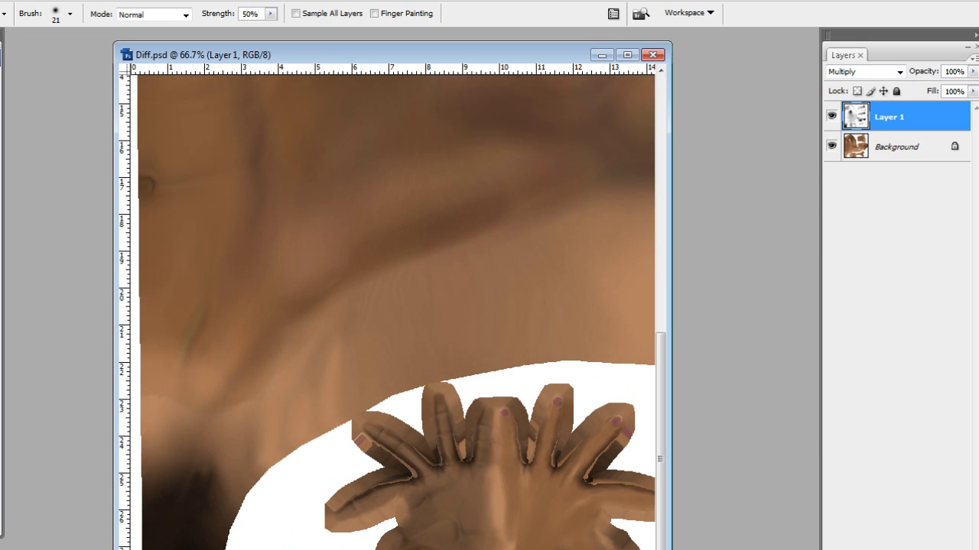
Examine the occlusion shading on the torso and arm pieces of Diff.psd and compare the texture with and without Layer 1.
scroll(392, 305, "right", 5)
scroll(392, 305, "left", 6)
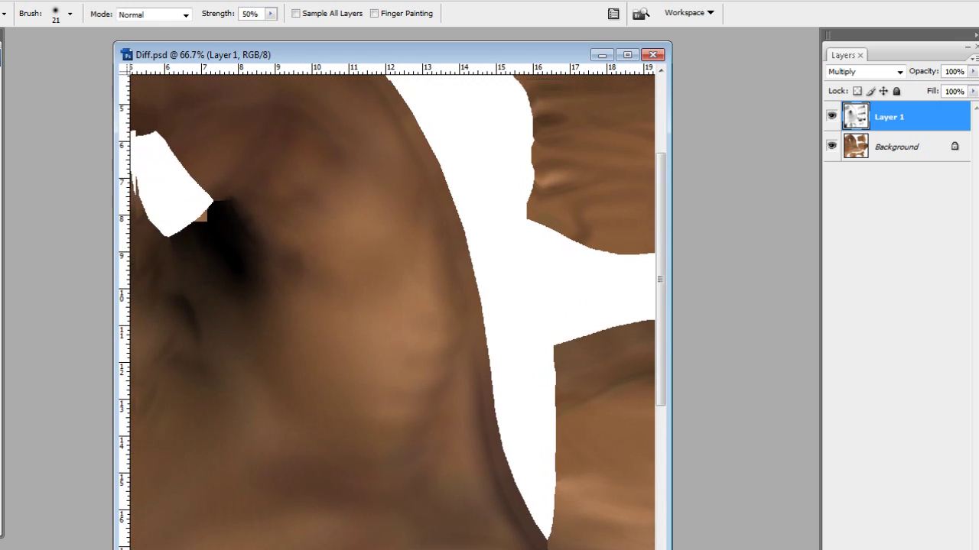
scroll(392, 306, "right", 6)
scroll(392, 306, "down", 8)
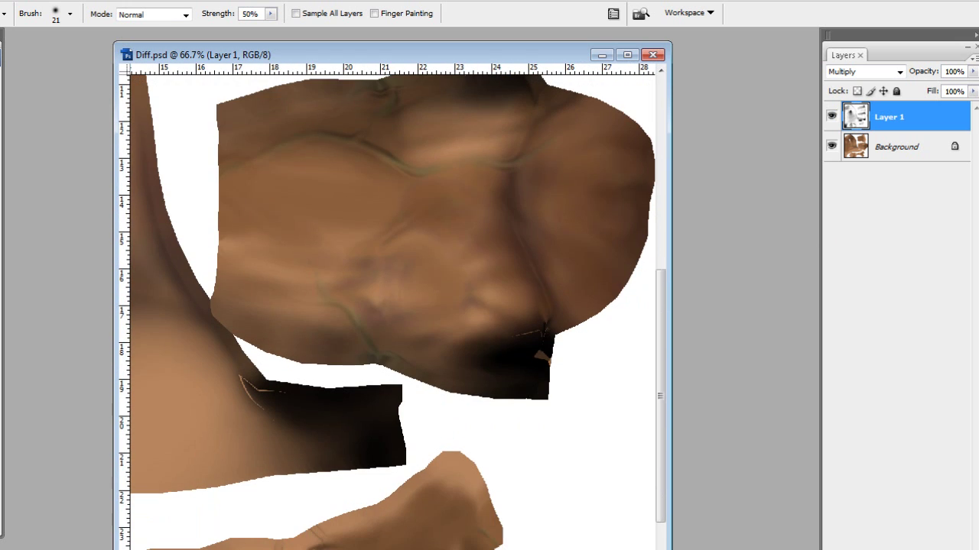
scroll(640, 322, "up", 1)
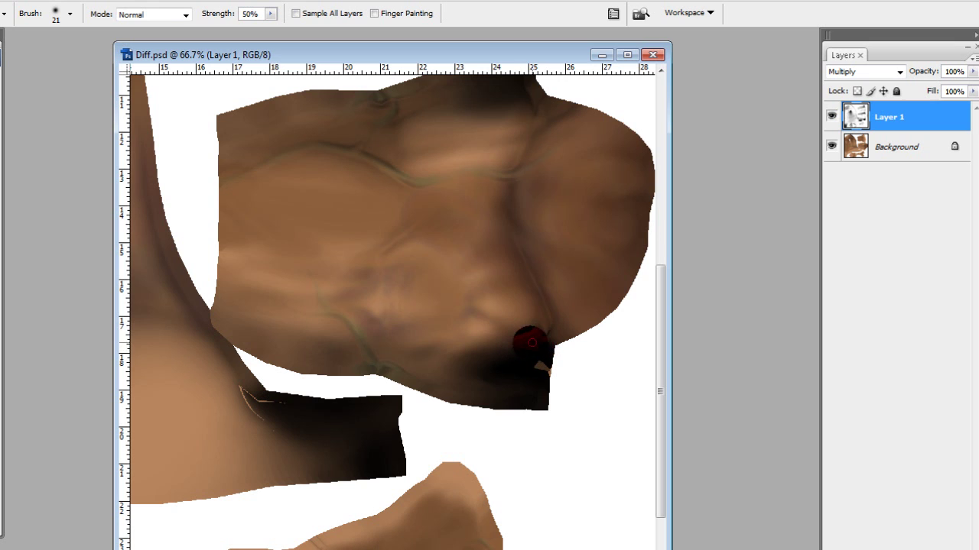
left_click_drag(445, 162, 528, 305)
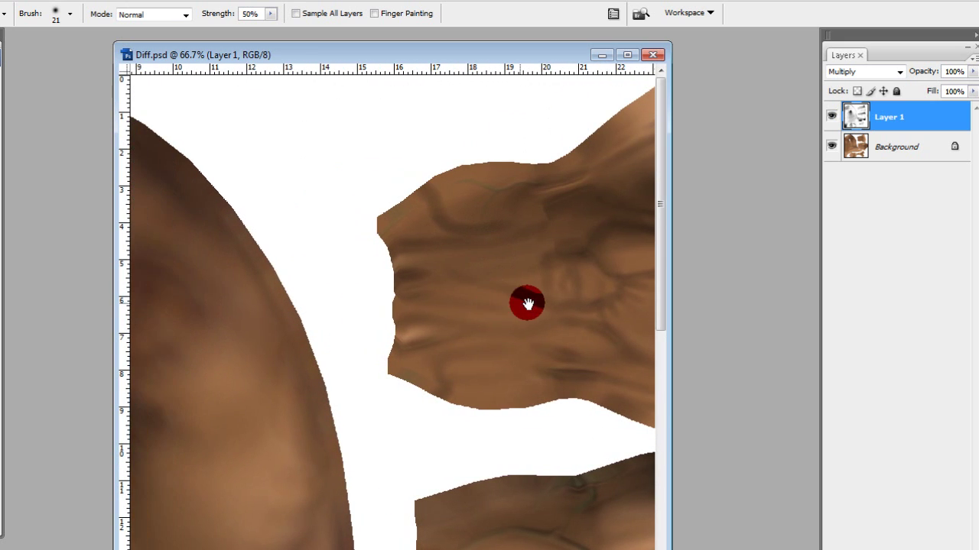
left_click(832, 118)
left_click(832, 118)
left_click(832, 118)
left_click(831, 119)
left_click(831, 118)
left_click(831, 118)
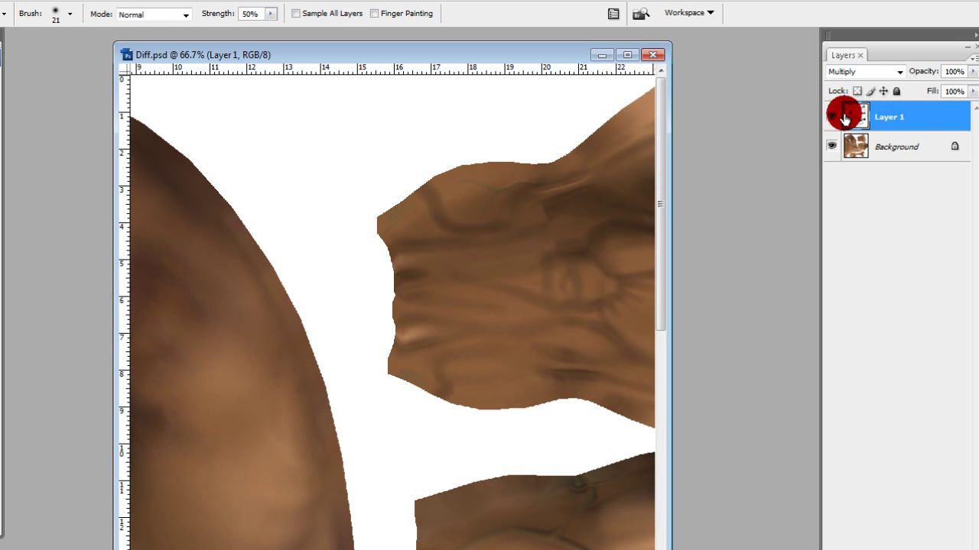
Save Diff.psd with maximum compatibility and inspect the updated texture on the body model in 3ds Max.
key("ctrl+minus")
key("ctrl+minus")
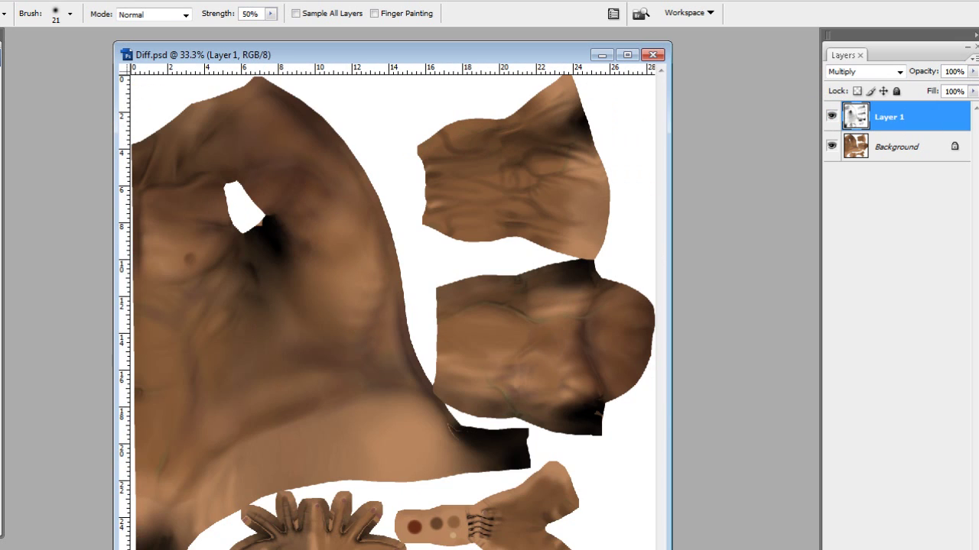
key("ctrl+s")
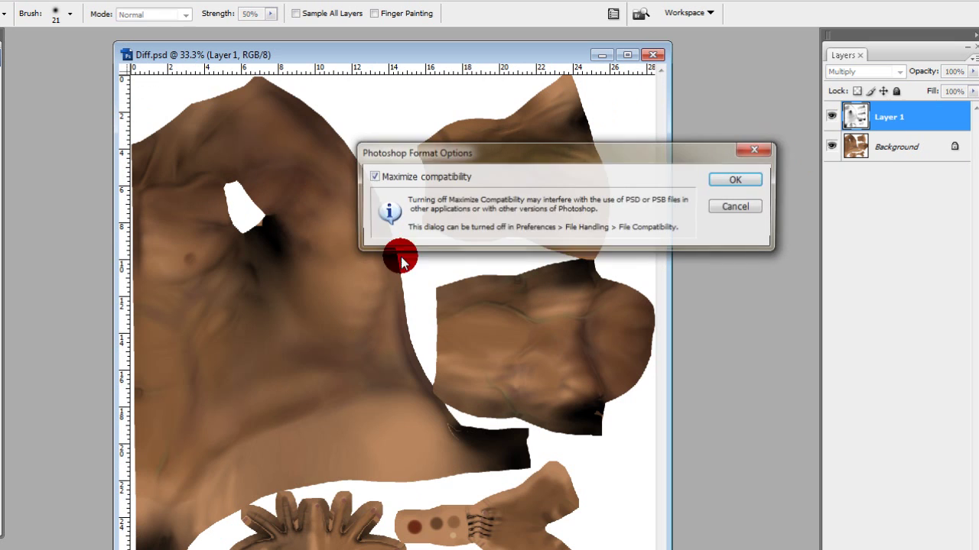
left_click(744, 178)
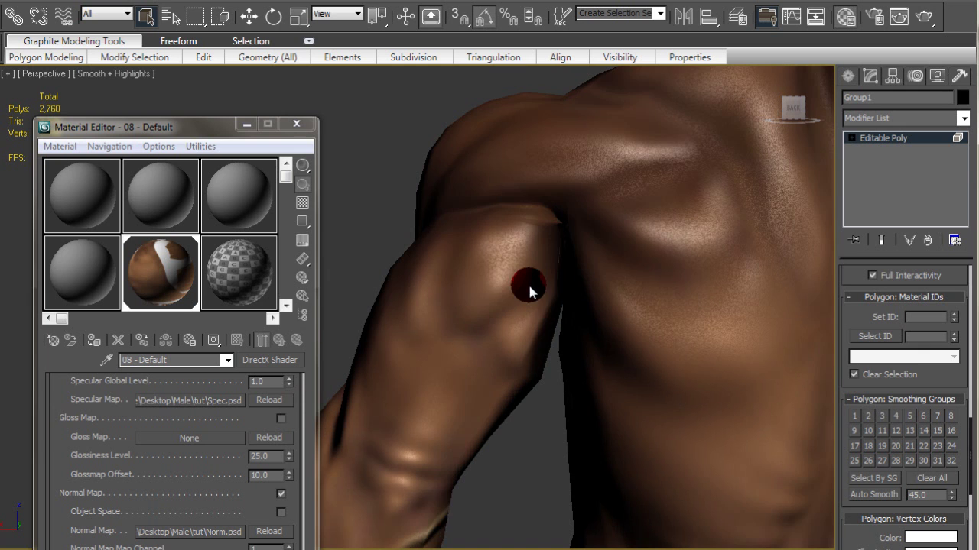
mouse_move(525, 280)
left_mouse_down()
mouse_move(416, 258)
mouse_move(601, 284)
mouse_move(519, 280)
mouse_move(666, 369)
mouse_move(676, 335)
mouse_move(638, 282)
mouse_move(597, 299)
mouse_move(634, 348)
mouse_move(583, 368)
mouse_move(624, 371)
mouse_move(549, 364)
mouse_move(602, 265)
mouse_move(591, 267)
mouse_move(396, 416)
mouse_move(489, 316)
mouse_move(715, 476)
left_mouse_up()
left_click_drag(688, 328, 675, 382)
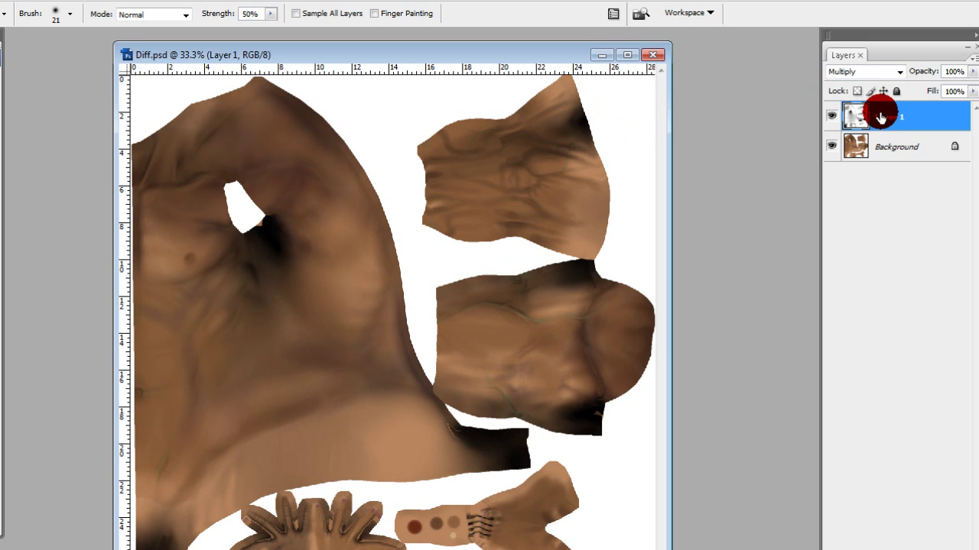
In Photoshop, duplicate the Multiply occlusion layer, hide the original Layer 1 and make the copy the active layer.
key("ctrl+j")
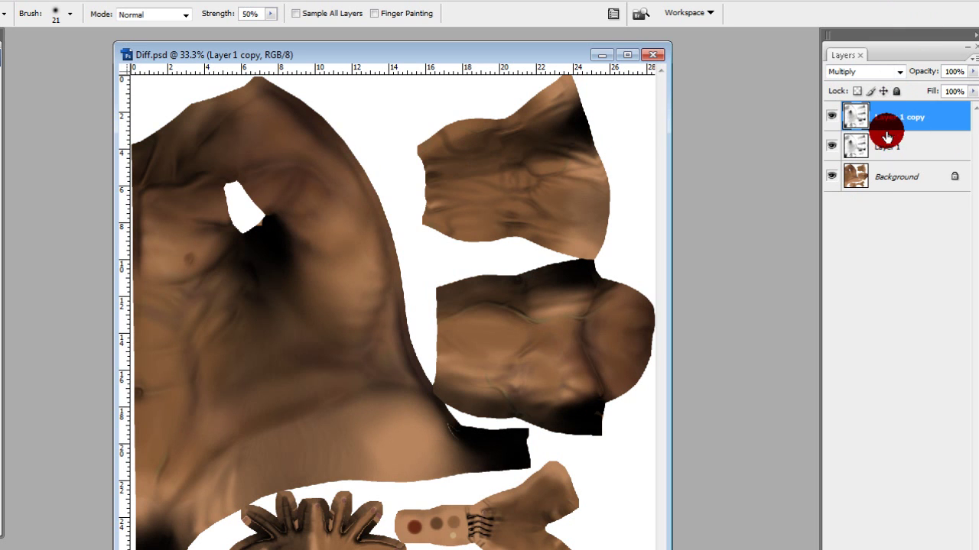
left_click(857, 139)
left_click(831, 145)
left_click(872, 115)
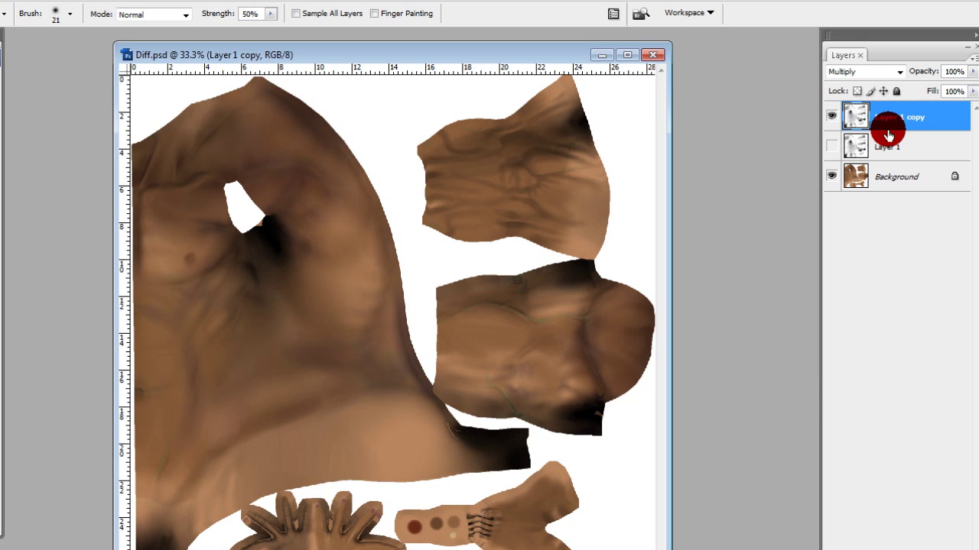
Colorize Layer 1 copy through Hue/Saturation, testing full saturation and then a tint with hue 44 and saturation about 41.
key("ctrl+u")
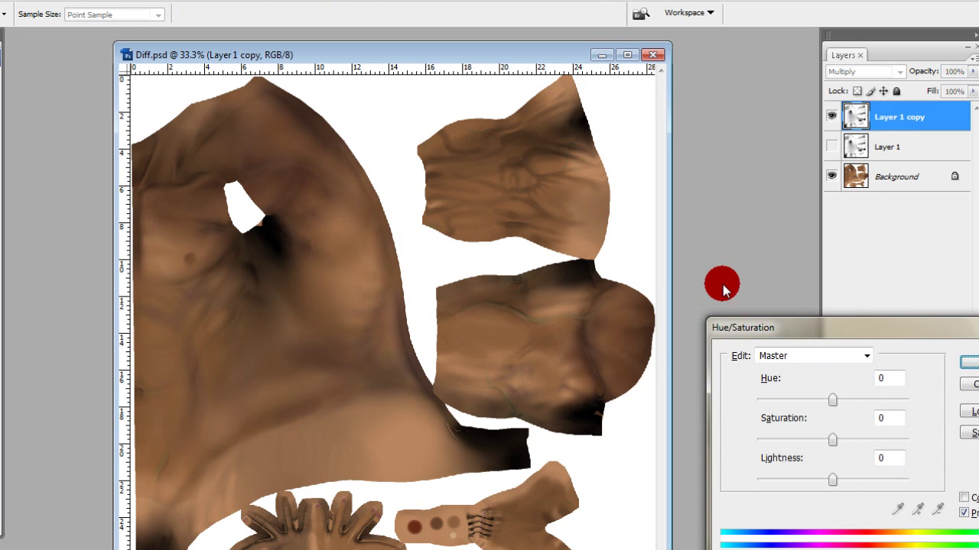
left_click(965, 499)
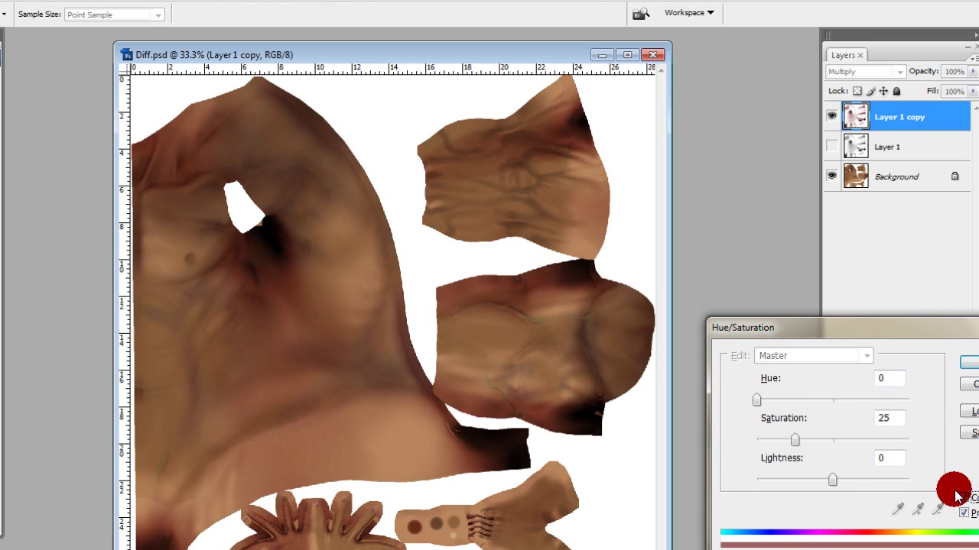
mouse_move(760, 406)
left_mouse_down()
mouse_move(793, 406)
mouse_move(749, 406)
left_mouse_up()
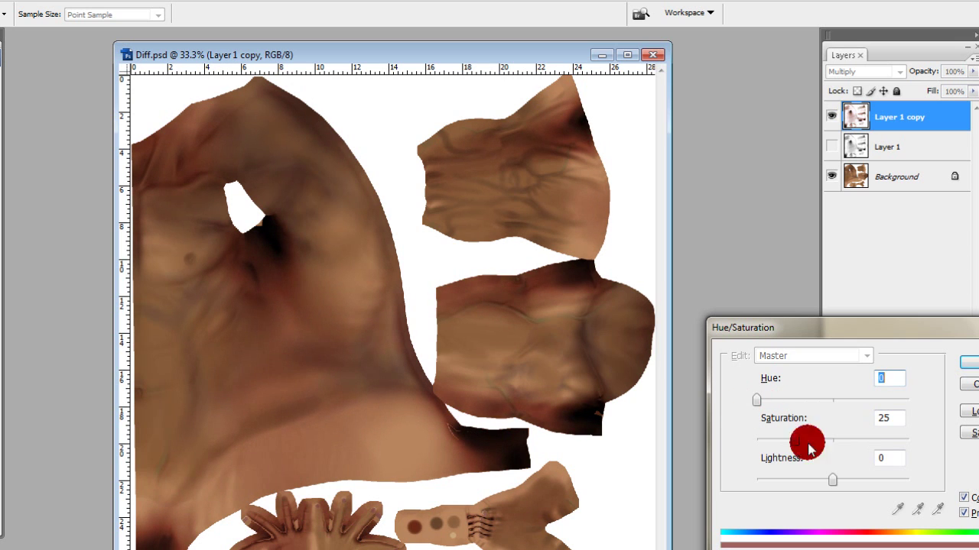
left_click_drag(794, 440, 955, 436)
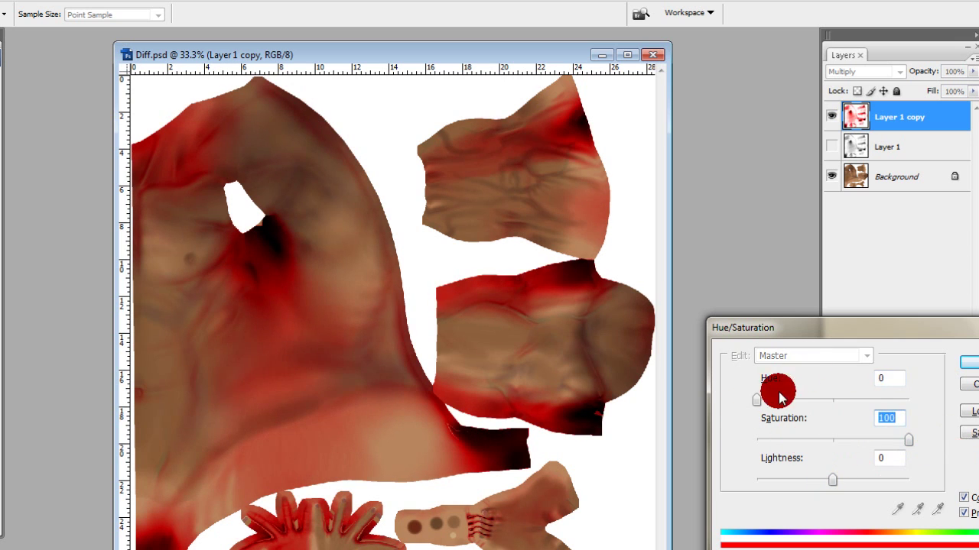
left_click_drag(753, 405, 776, 407)
left_click(896, 487)
left_click_drag(905, 439, 831, 446)
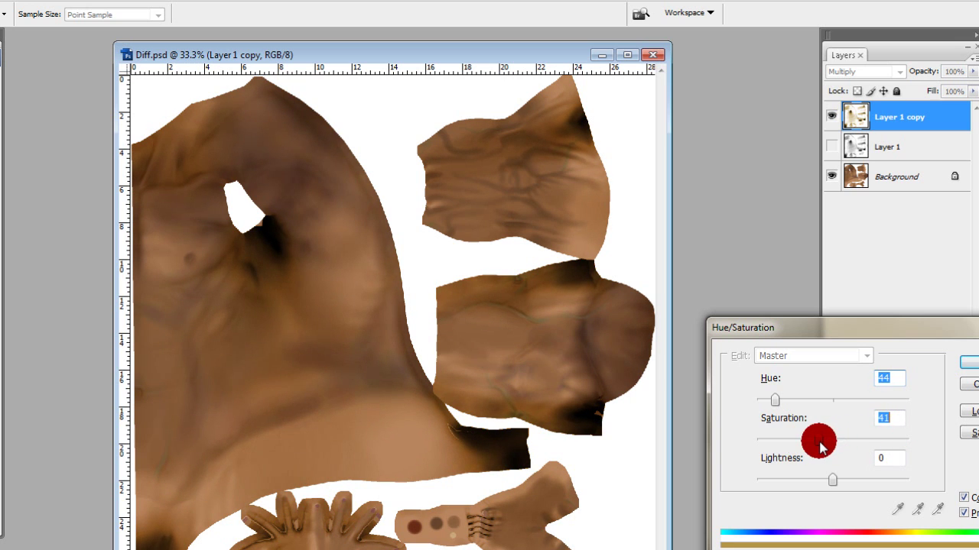
Set the colorize lightness to +27, hue to 25 and saturation to 33, and apply the adjustment to Layer 1 copy.
left_click_drag(826, 482, 839, 482)
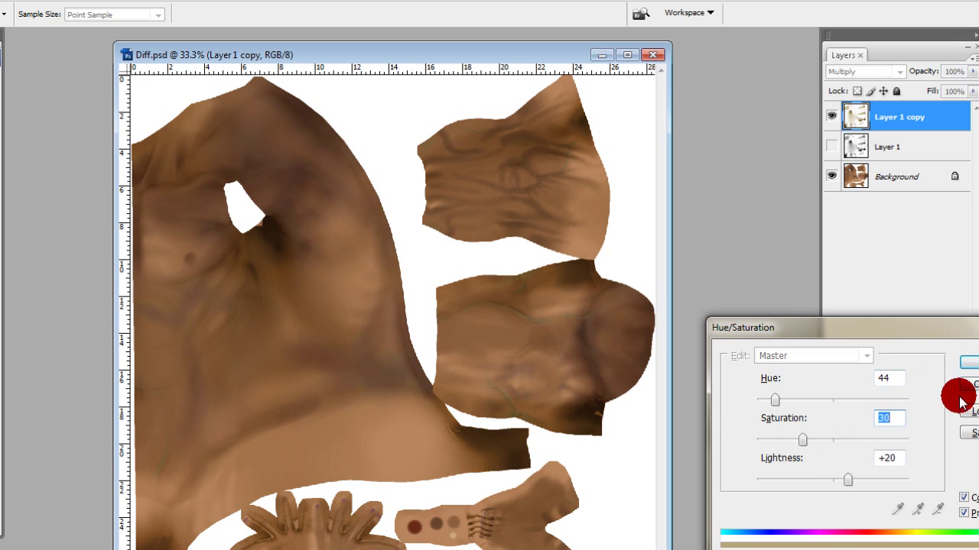
left_click_drag(848, 479, 862, 480)
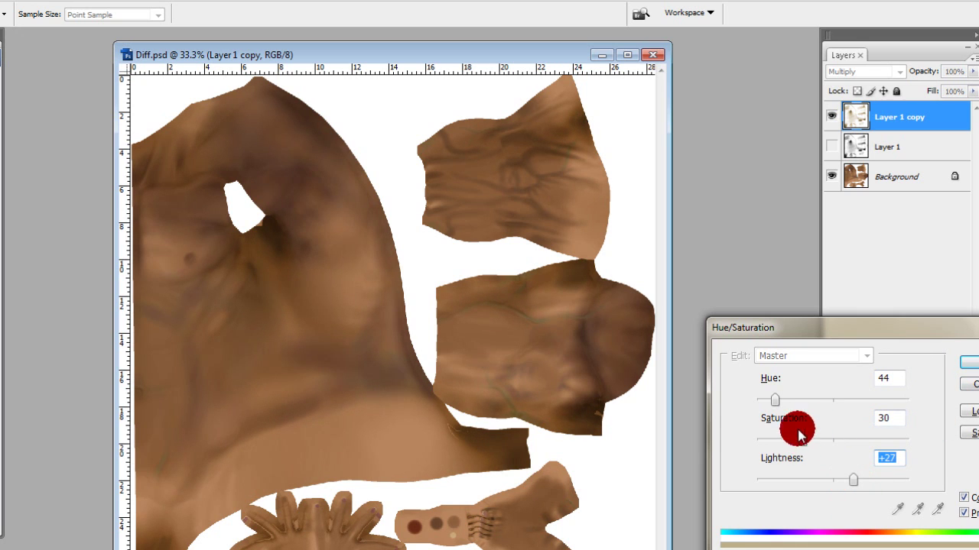
left_click_drag(801, 440, 910, 436)
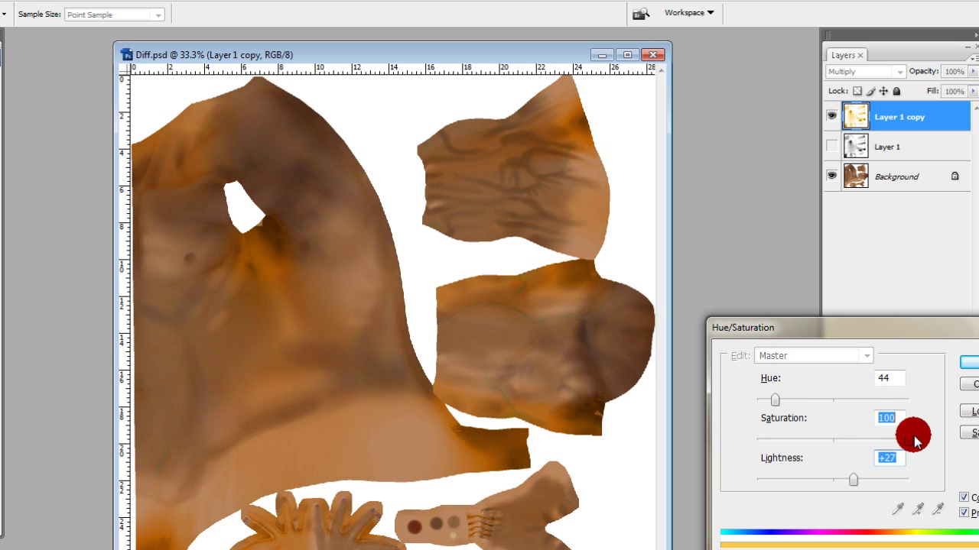
left_click_drag(771, 396, 768, 398)
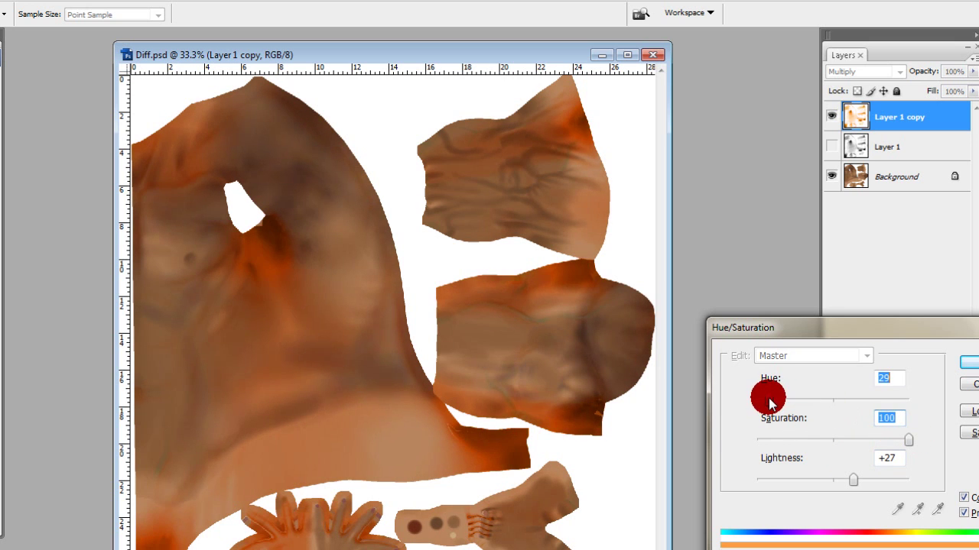
left_click_drag(910, 443, 823, 442)
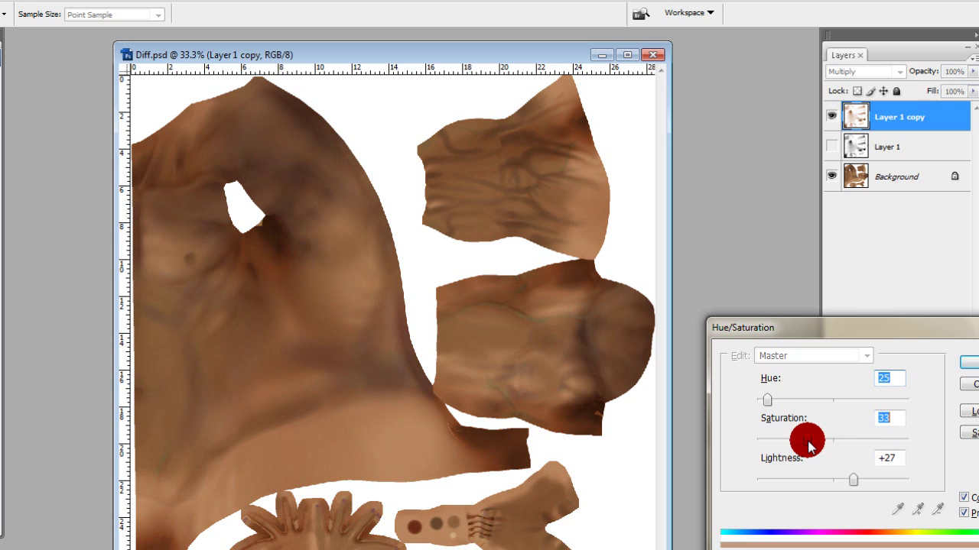
left_click(921, 368)
left_click(973, 377)
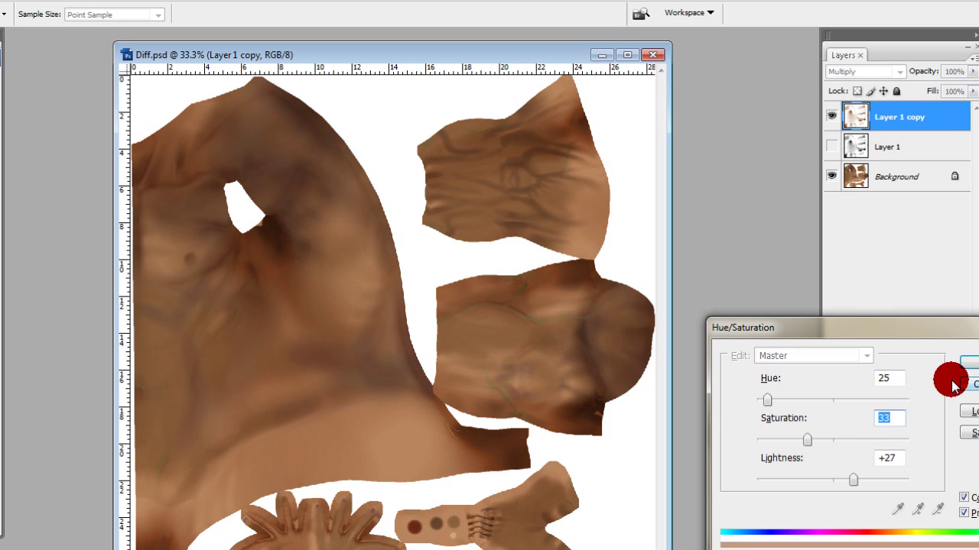
Compare the tinted copy with the original Layer 1, leave only the copy shown, and inspect the torso in 3ds Max.
left_click(831, 146)
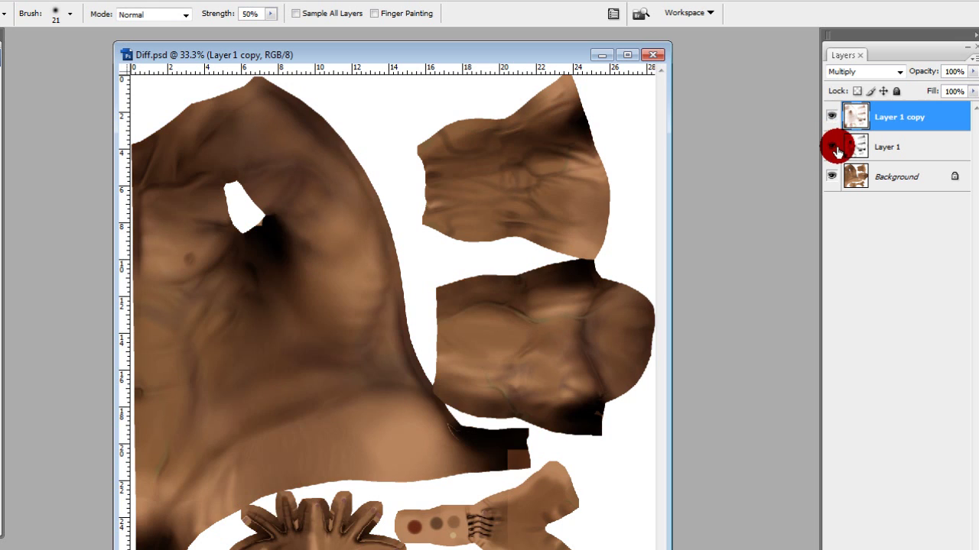
left_click(832, 121)
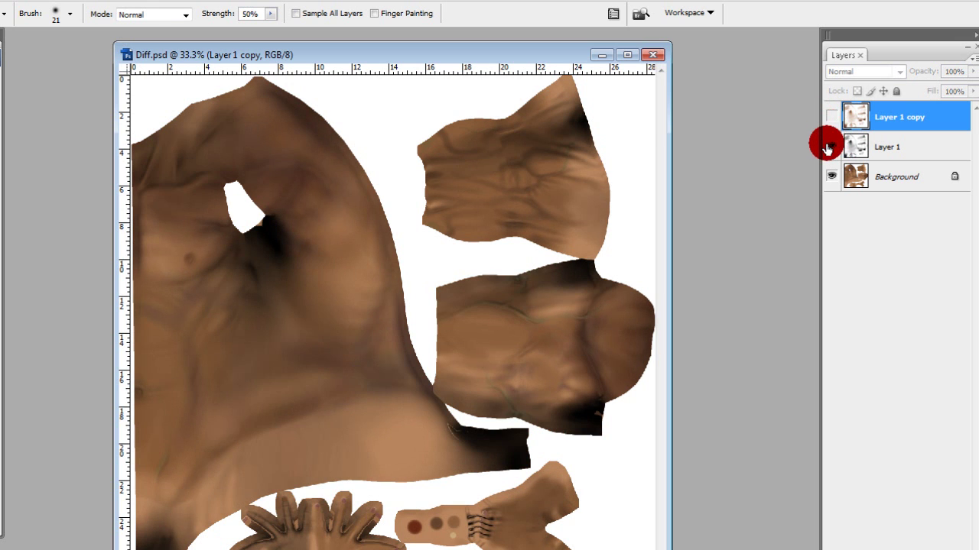
left_click(831, 145)
left_click(832, 144)
left_click(826, 146)
left_click(826, 147)
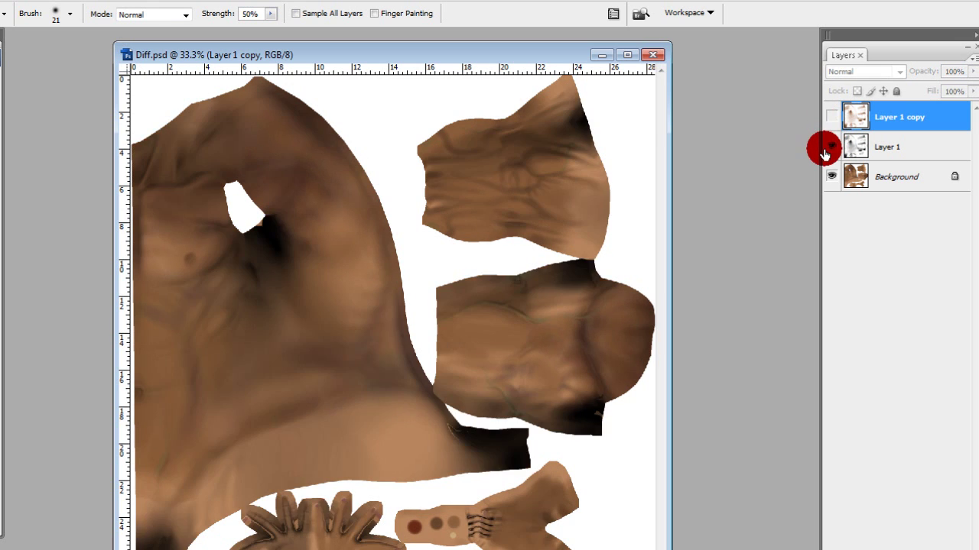
left_click(825, 146)
left_click(826, 119)
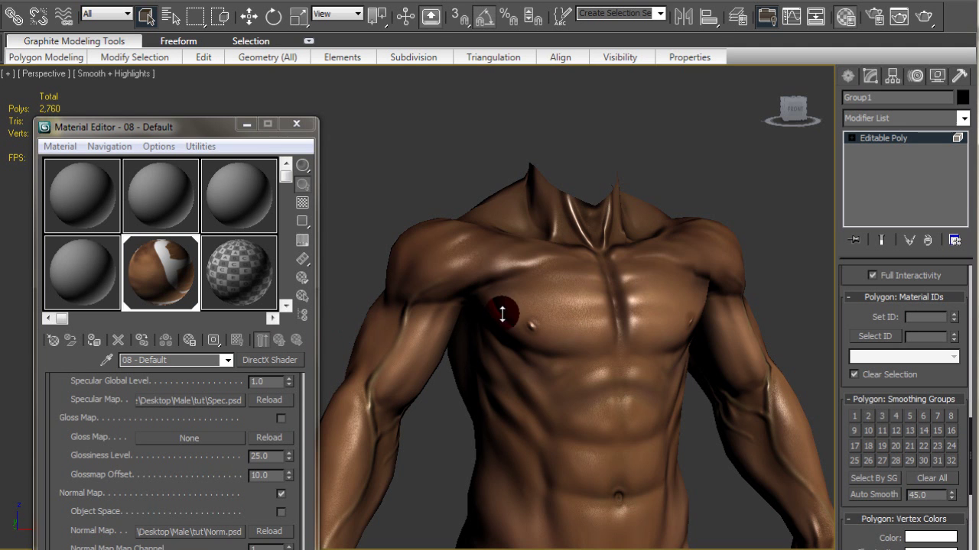
mouse_move(523, 314)
left_mouse_down()
mouse_move(548, 243)
mouse_move(605, 290)
mouse_move(629, 218)
mouse_move(581, 258)
mouse_move(578, 350)
mouse_move(524, 341)
mouse_move(474, 349)
mouse_move(408, 312)
mouse_move(345, 344)
mouse_move(558, 352)
mouse_move(522, 260)
mouse_move(535, 308)
mouse_move(539, 282)
mouse_move(535, 321)
mouse_move(478, 385)
mouse_move(546, 378)
mouse_move(511, 505)
mouse_move(557, 344)
mouse_move(525, 395)
left_mouse_up()
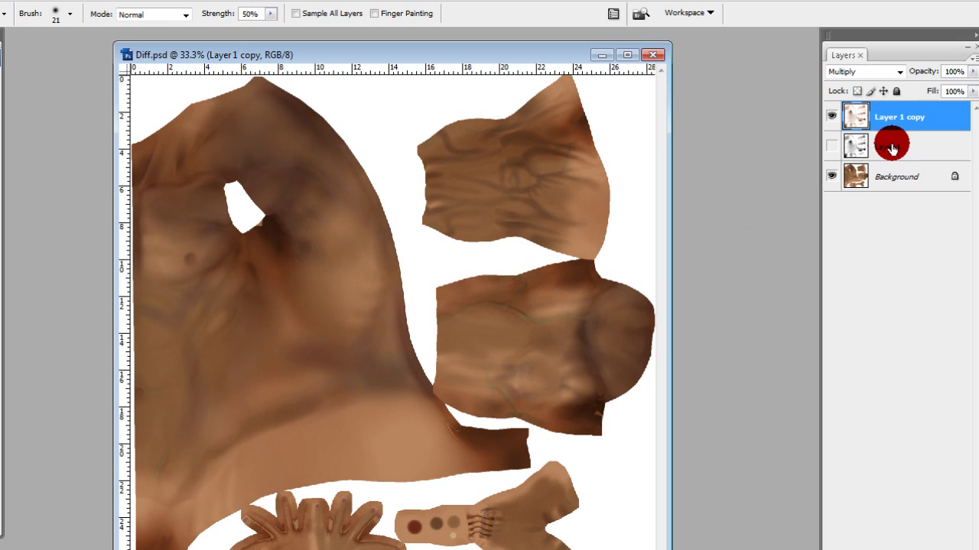
Back in Photoshop, reduce the saturation of Layer 1 copy by 31 with Hue/Saturation.
key("ctrl+u")
left_click_drag(832, 439, 797, 456)
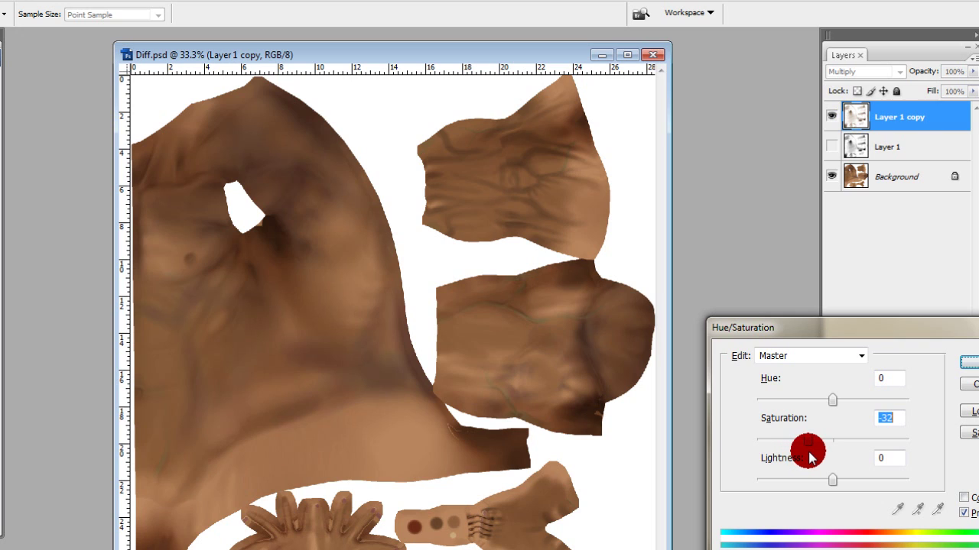
left_click(972, 362)
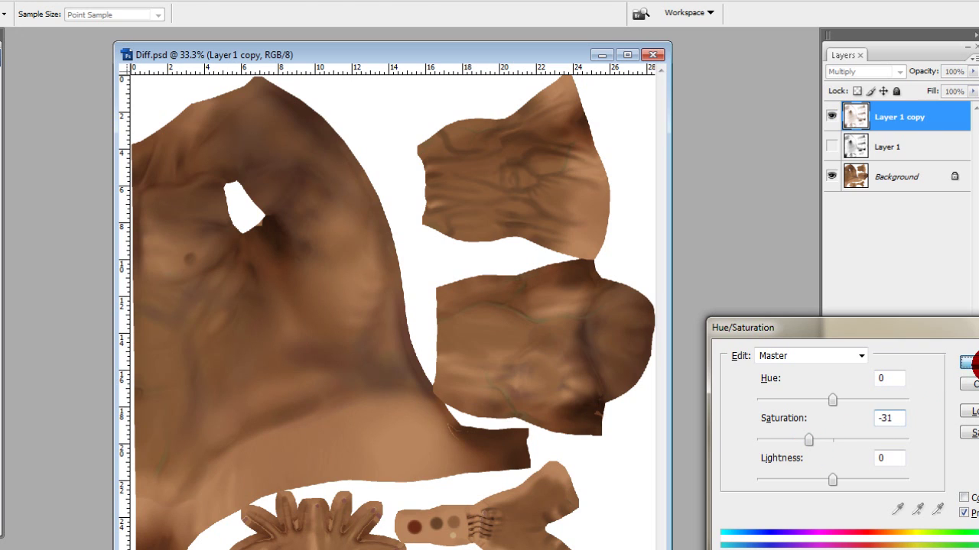
left_click(851, 153)
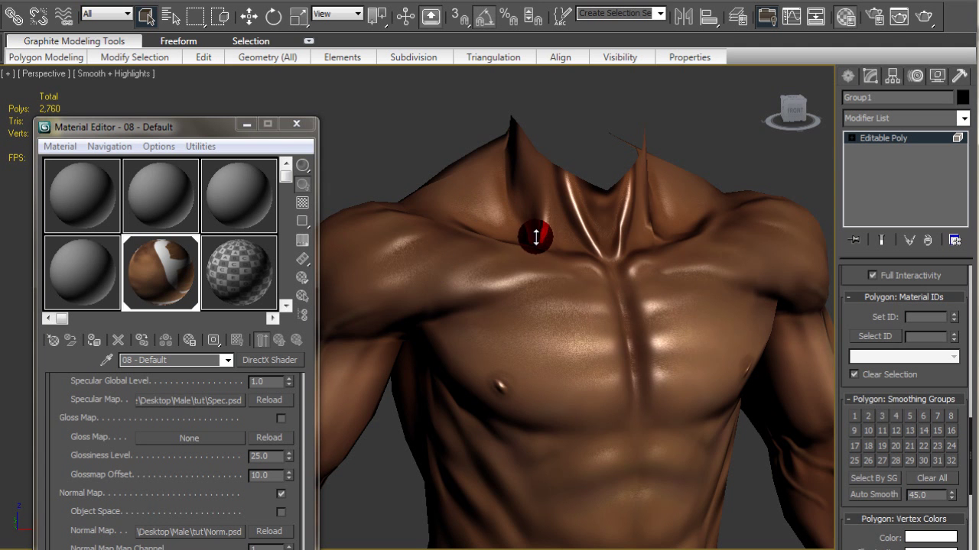
In 3ds Max, close the Material Editor and inspect the textured full body from several sides.
left_click_drag(549, 242, 521, 217)
scroll(522, 214, "down", 4)
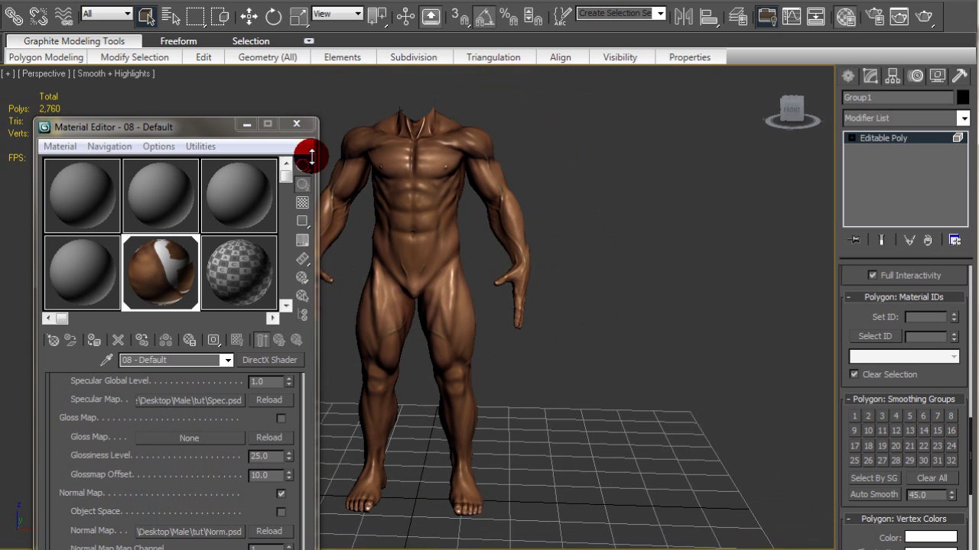
left_click(296, 124)
left_click_drag(426, 229, 8, 191)
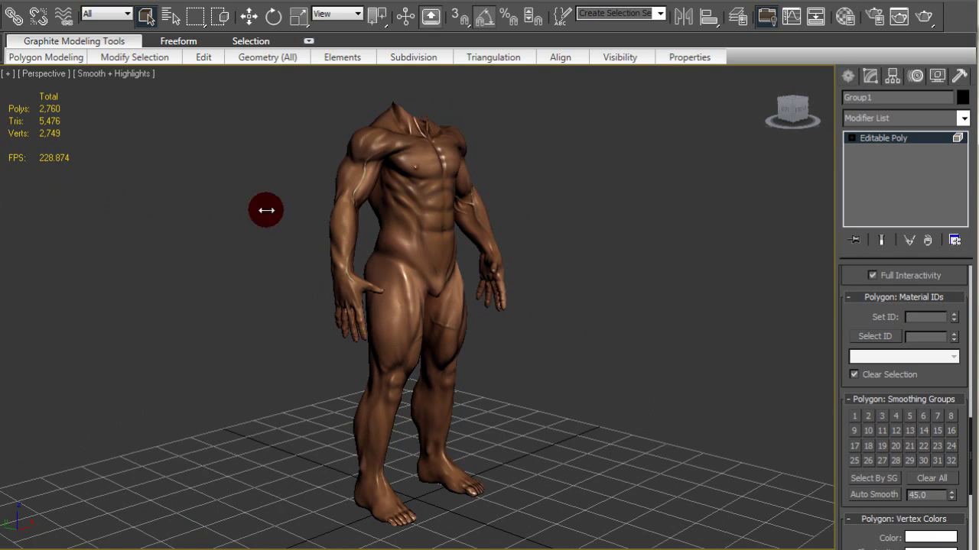
left_click_drag(391, 215, 978, 219)
left_click_drag(799, 246, 618, 266)
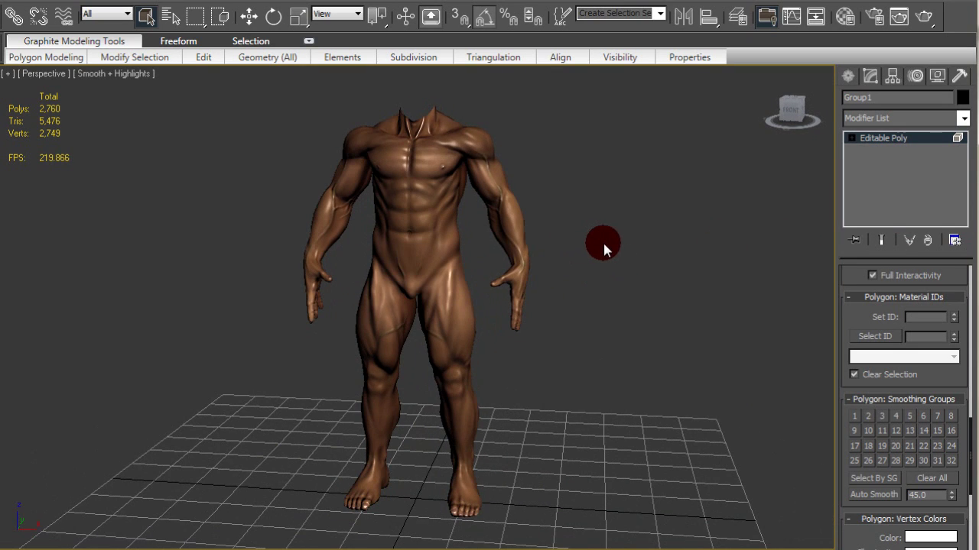
Turn on edged faces, deselect the body and examine the mesh wireframe on the chest from the front.
key("F4")
left_click(786, 130)
left_click(847, 76)
left_click(604, 189)
left_click_drag(604, 189, 344, 321)
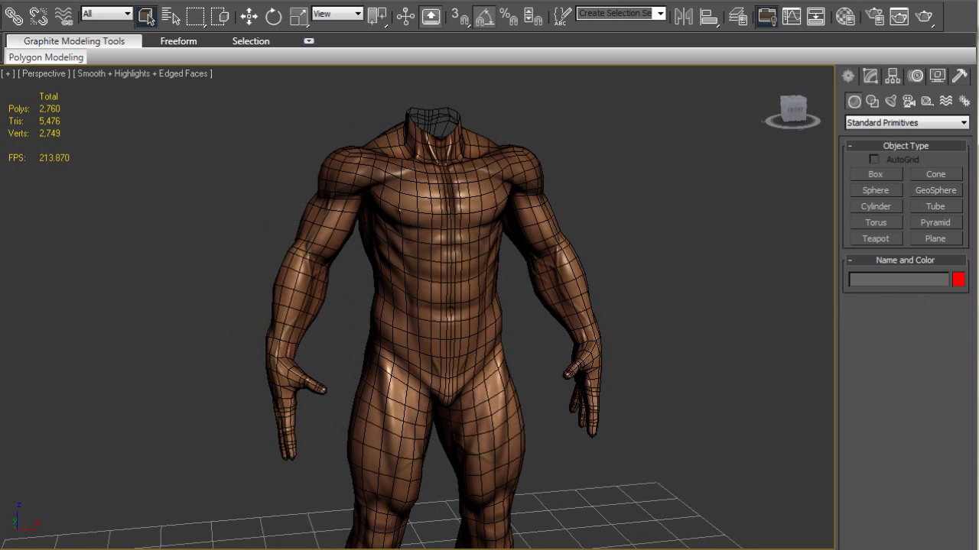
scroll(526, 309, "up", 8)
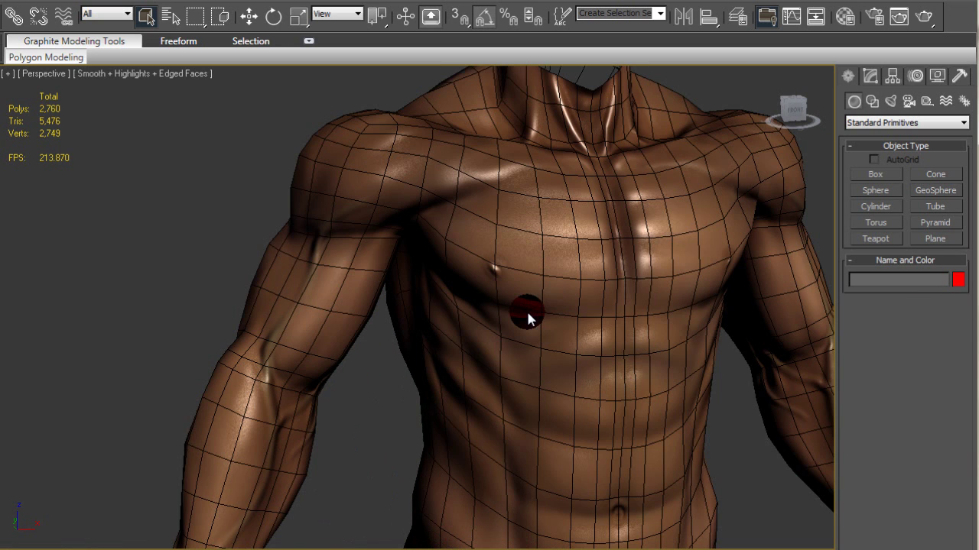
Select the body mesh, try moving a single vertex on the abdomen at vertex level, and return to whole-object level.
scroll(507, 267, "down", 8)
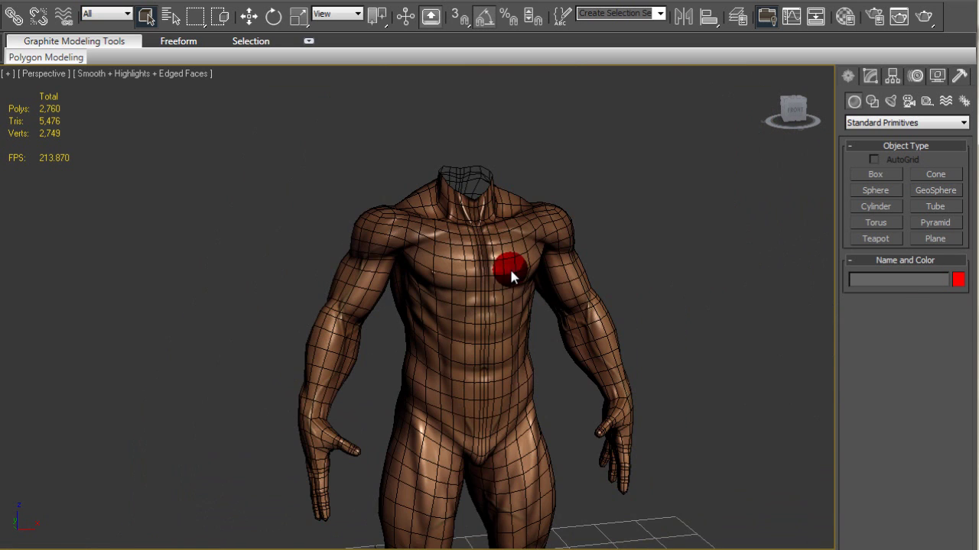
left_click(518, 246)
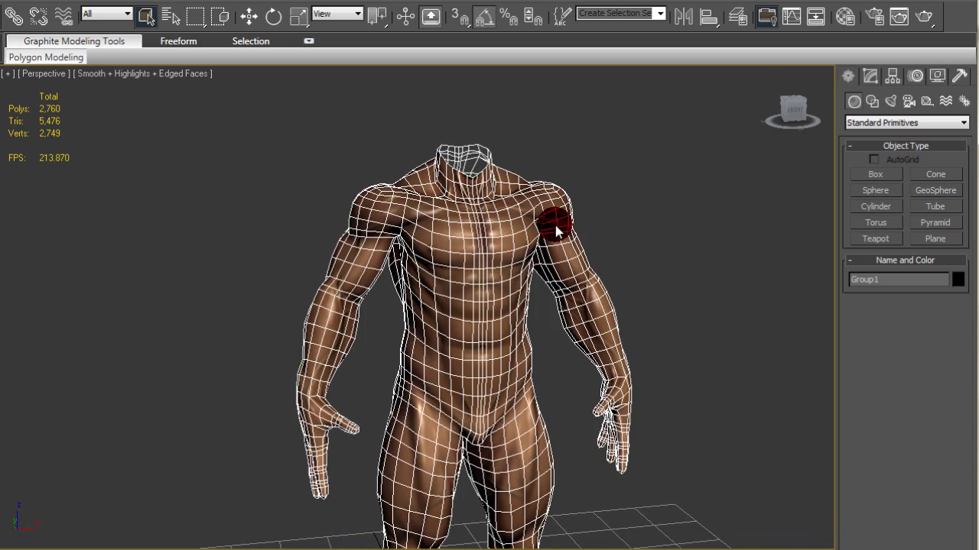
scroll(553, 221, "up", 5)
left_click(870, 75)
left_click(851, 141)
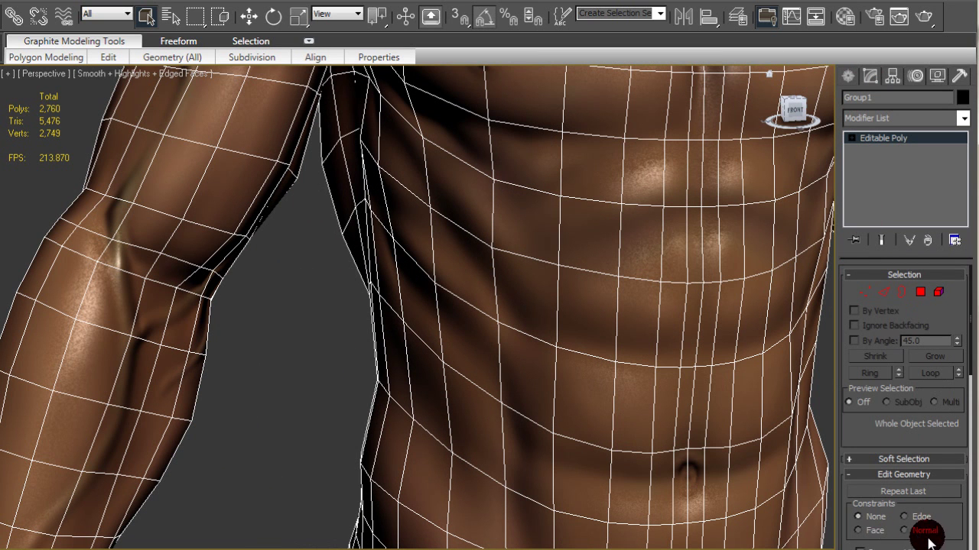
left_click(864, 291)
left_click(619, 274)
mouse_move(611, 234)
left_mouse_down()
mouse_move(608, 157)
mouse_move(621, 249)
left_mouse_up()
left_click_drag(618, 297, 662, 276)
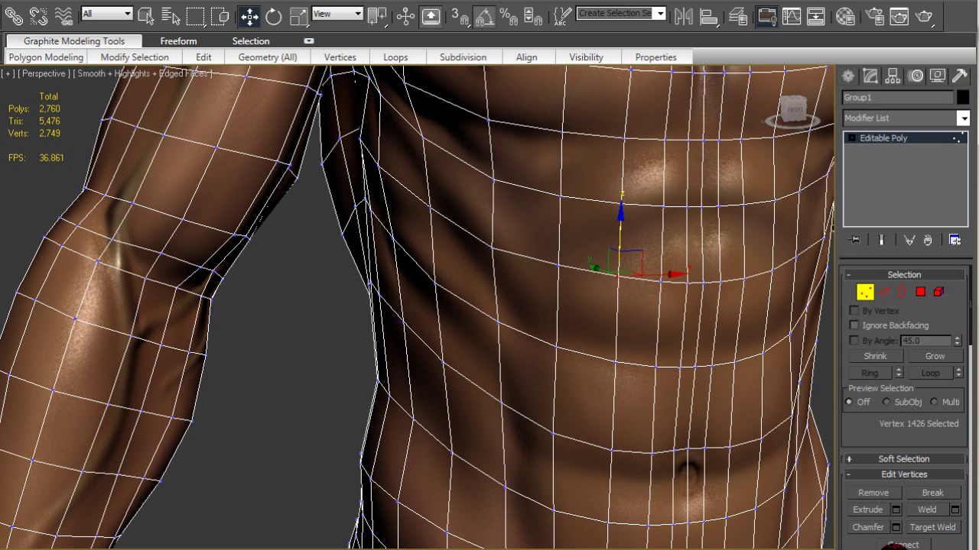
left_click(863, 289)
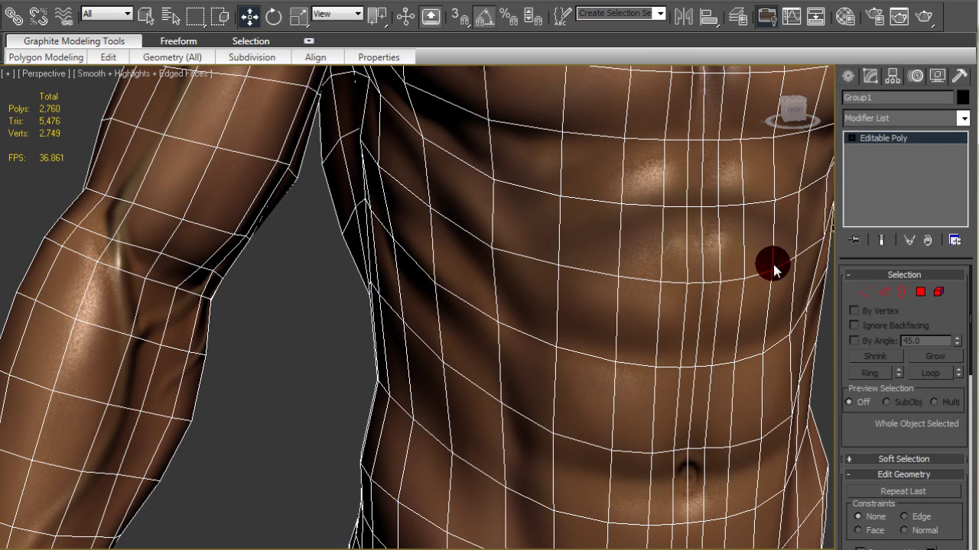
Deselect the body and inspect the textured torso and arms with edged faces from the front.
scroll(579, 404, "down", 10)
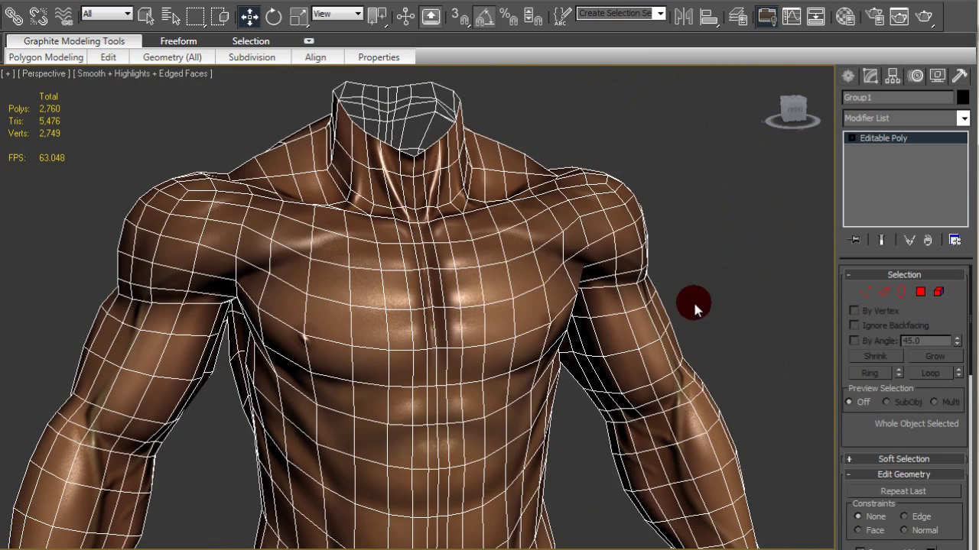
left_click(695, 307)
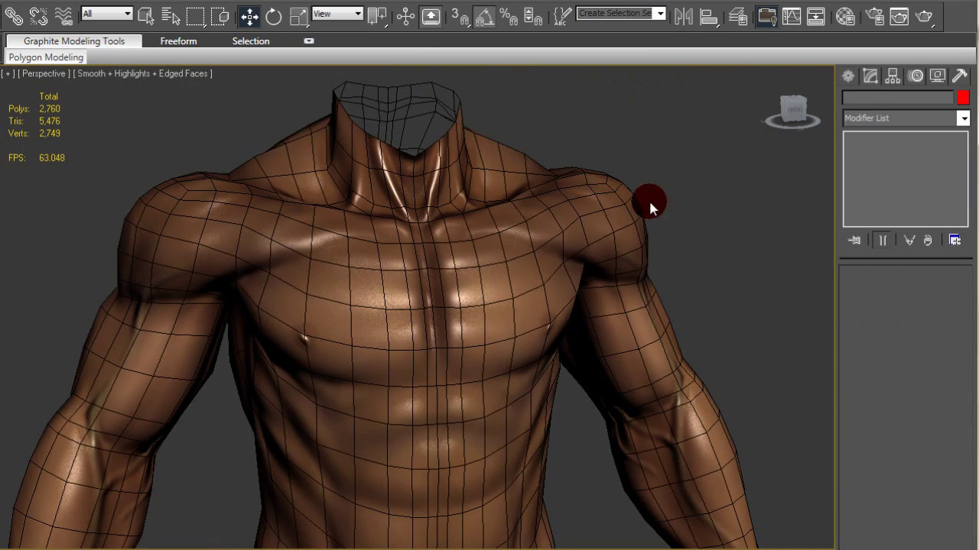
mouse_move(410, 339)
left_mouse_down()
mouse_move(560, 325)
mouse_move(523, 370)
mouse_move(463, 372)
mouse_move(431, 353)
left_mouse_up()
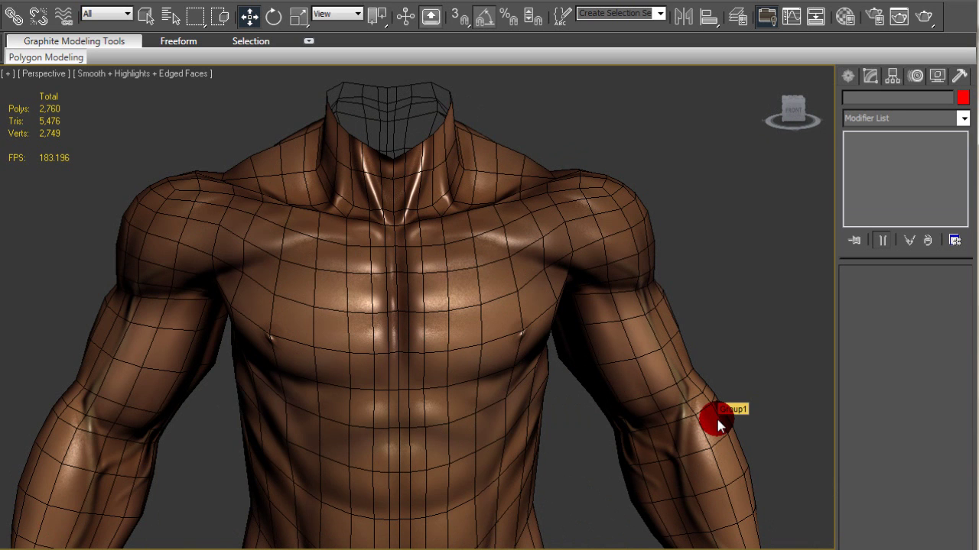
left_click(689, 463)
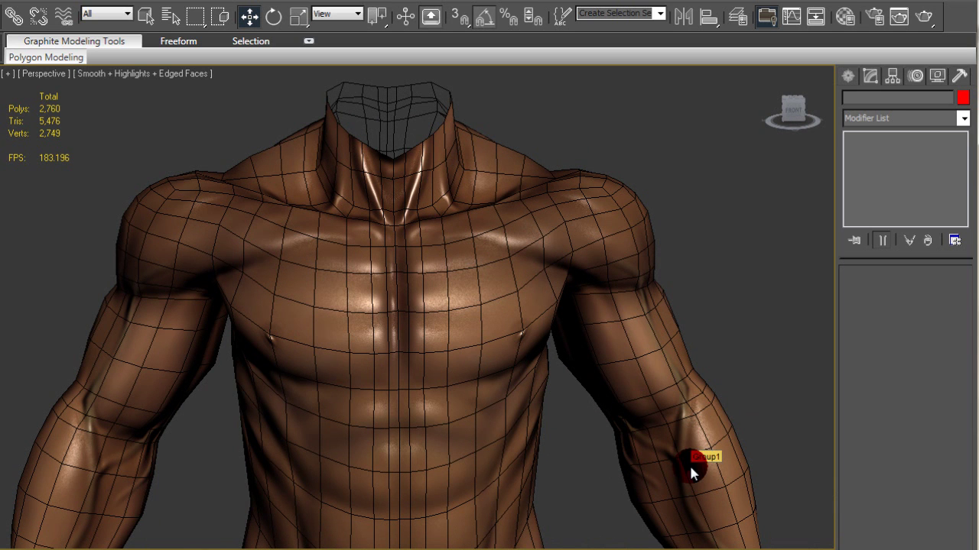